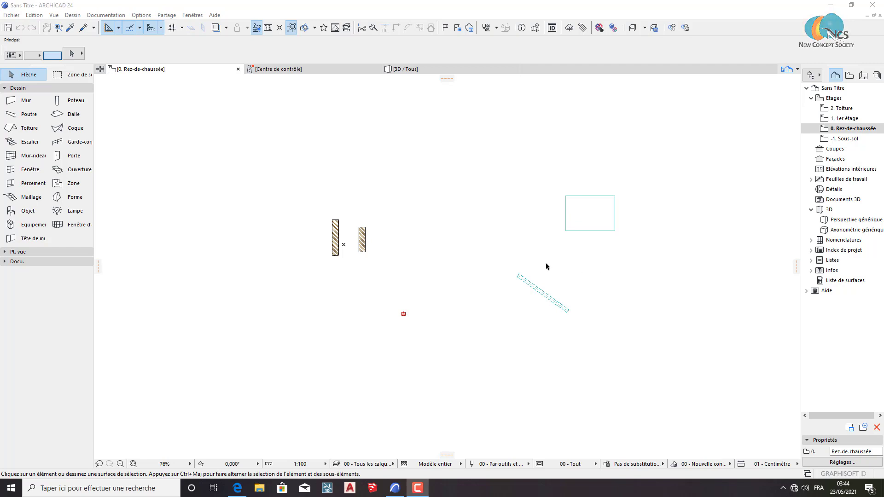
# Step: Window-select all walls, slabs, columns and beams on the ground floor and delete them
pyautogui.scroll(-2, 546, 266)
pyautogui.click(646, 365)
pyautogui.click(310, 170)
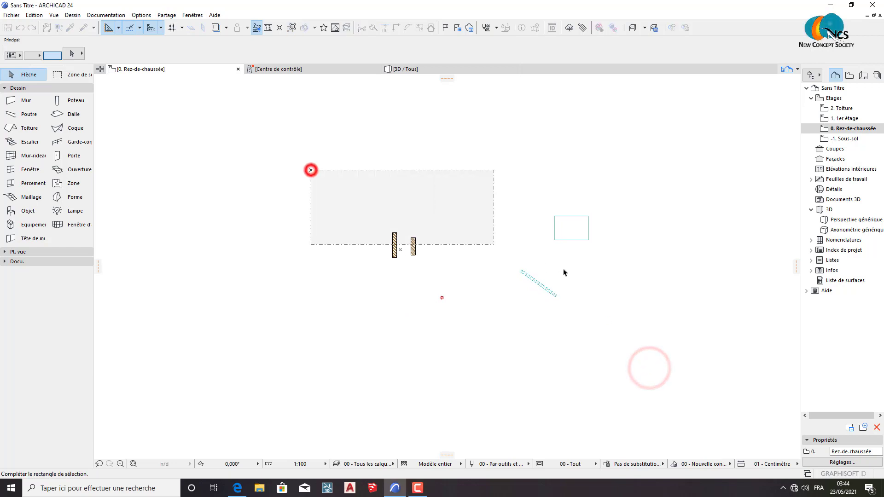
pyautogui.click(650, 324)
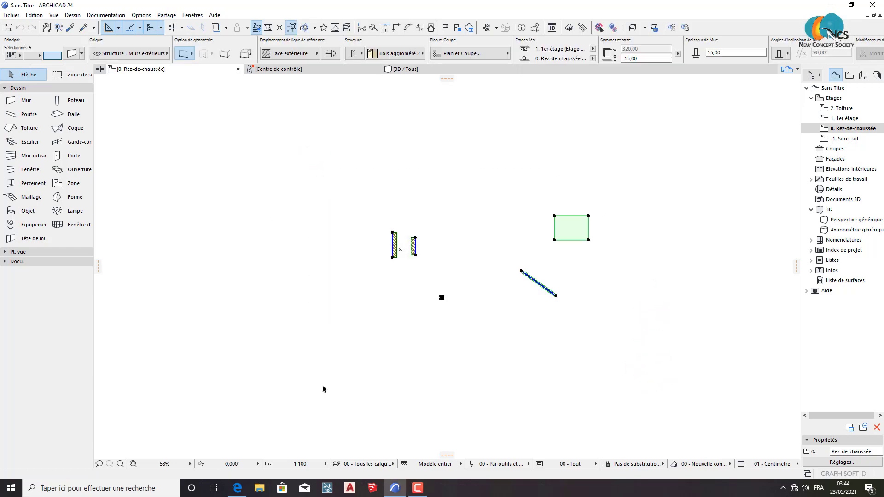
pyautogui.press('Delete')
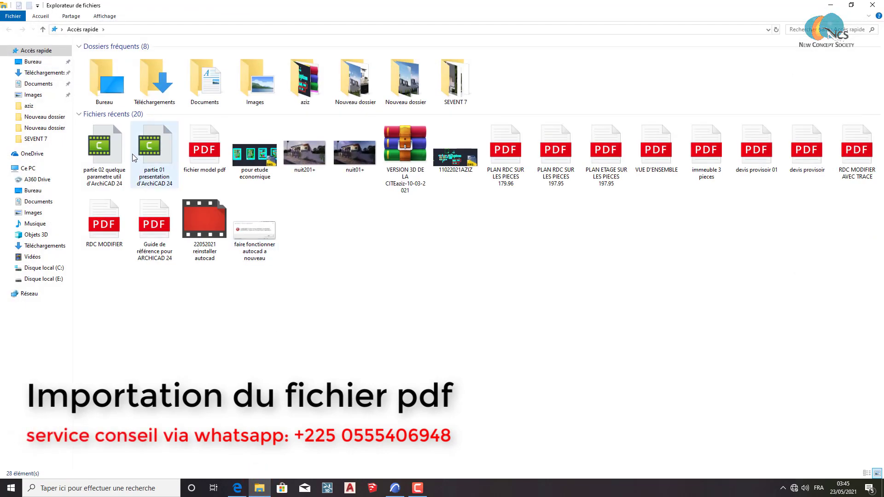
# Step: Locate fichier model pdf in E:\tutoriel\archicad and drag it onto the ARCHICAD plan
pyautogui.rightClick(198, 155)
pyautogui.click(259, 301)
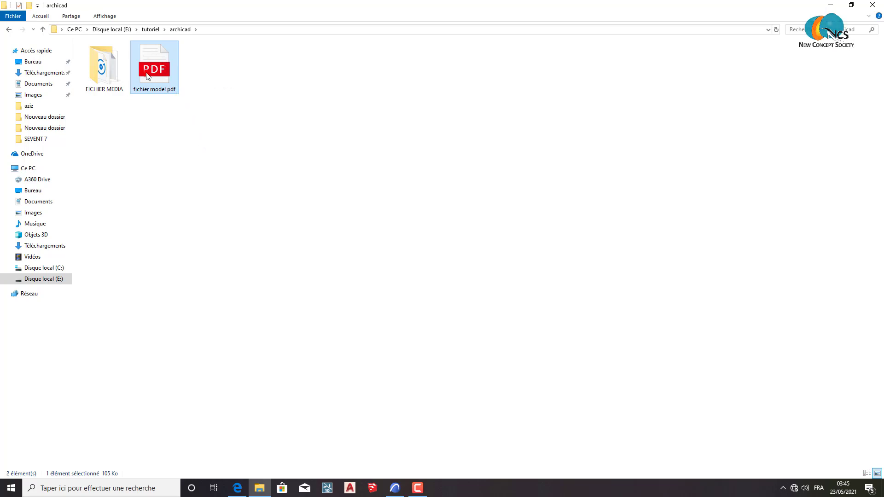
pyautogui.moveTo(148, 73)
pyautogui.mouseDown()
pyautogui.moveTo(388, 215)
pyautogui.moveTo(184, 80)
pyautogui.mouseUp()
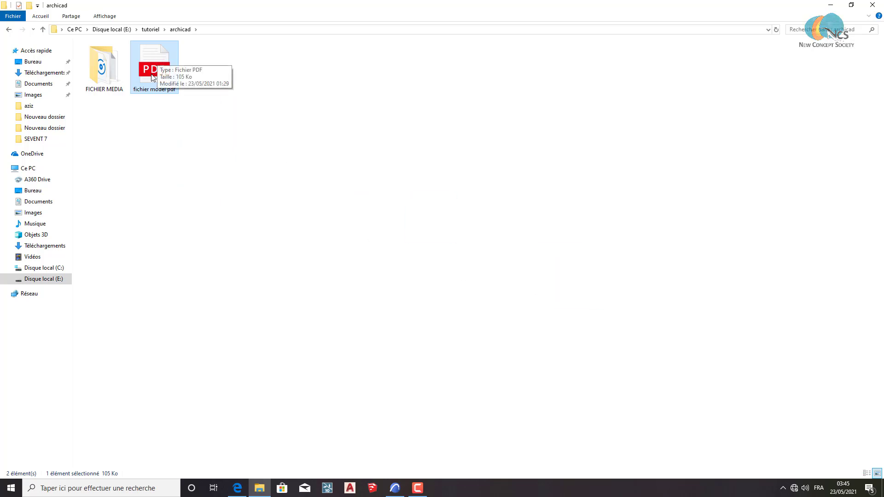
pyautogui.moveTo(150, 69)
pyautogui.mouseDown()
pyautogui.moveTo(203, 100)
pyautogui.moveTo(497, 192)
pyautogui.moveTo(129, 82)
pyautogui.moveTo(317, 136)
pyautogui.moveTo(224, 75)
pyautogui.moveTo(290, 121)
pyautogui.mouseUp()
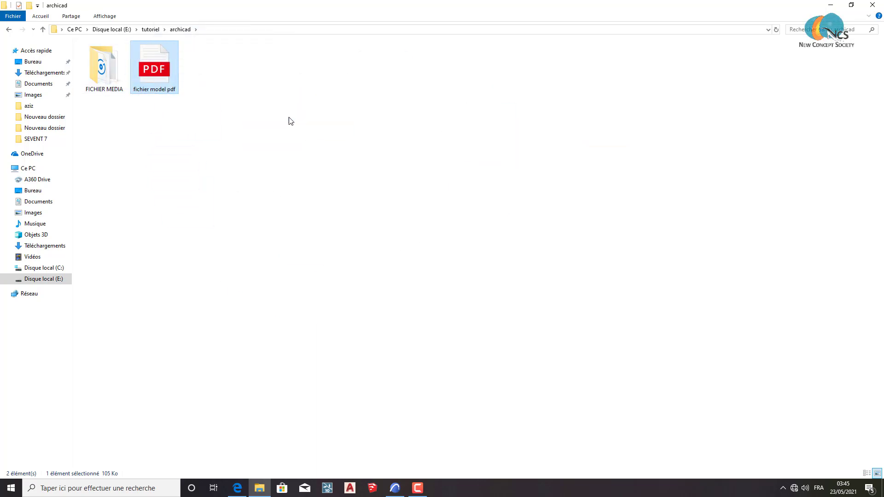
pyautogui.moveTo(144, 78)
pyautogui.mouseDown()
pyautogui.moveTo(489, 138)
pyautogui.moveTo(479, 264)
pyautogui.moveTo(423, 386)
pyautogui.moveTo(396, 489)
pyautogui.moveTo(416, 234)
pyautogui.moveTo(246, 280)
pyautogui.moveTo(416, 295)
pyautogui.moveTo(222, 207)
pyautogui.moveTo(414, 315)
pyautogui.moveTo(318, 159)
pyautogui.moveTo(272, 191)
pyautogui.moveTo(302, 189)
pyautogui.mouseUp()
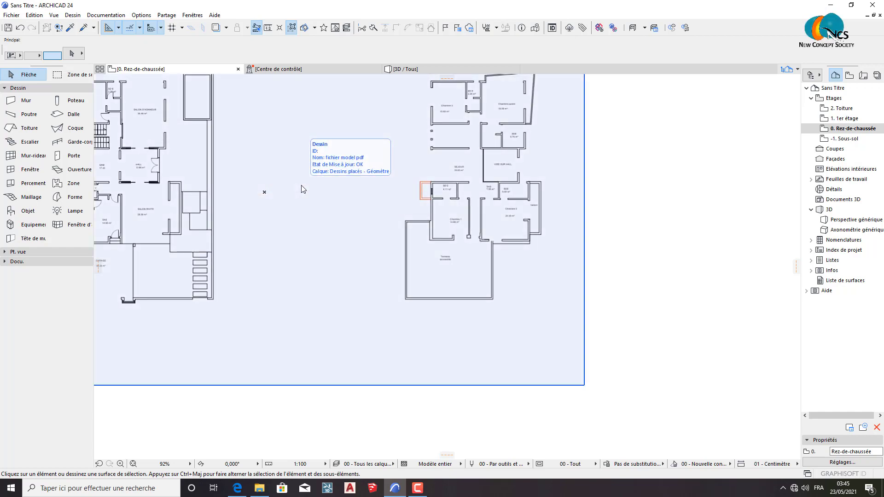
# Step: Move the placed fichier model pdf drawing to a new spot on the plan, then deselect it
pyautogui.scroll(-5, 308, 205)
pyautogui.scroll(2, 300, 194)
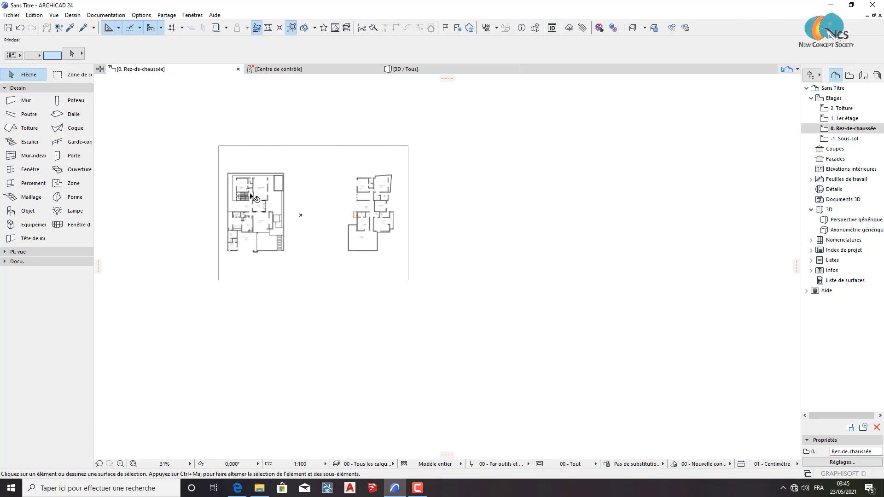
pyautogui.click(252, 189)
pyautogui.scroll(2, 313, 212)
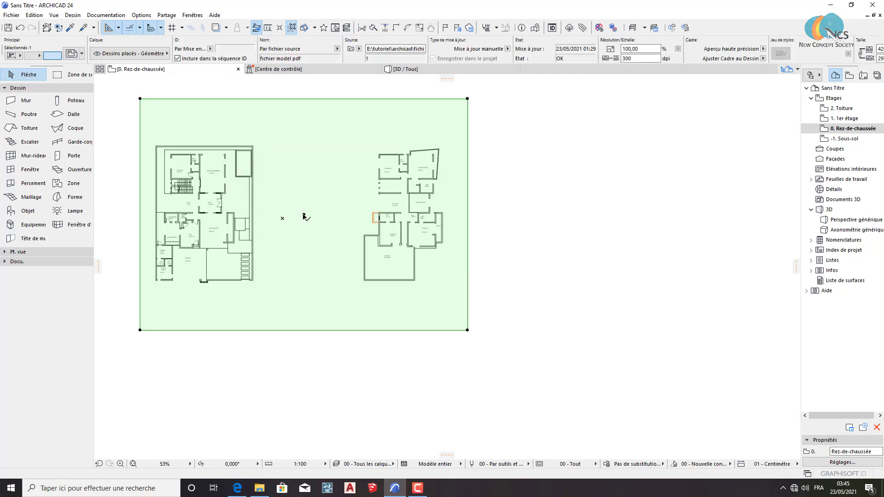
pyautogui.click(304, 213)
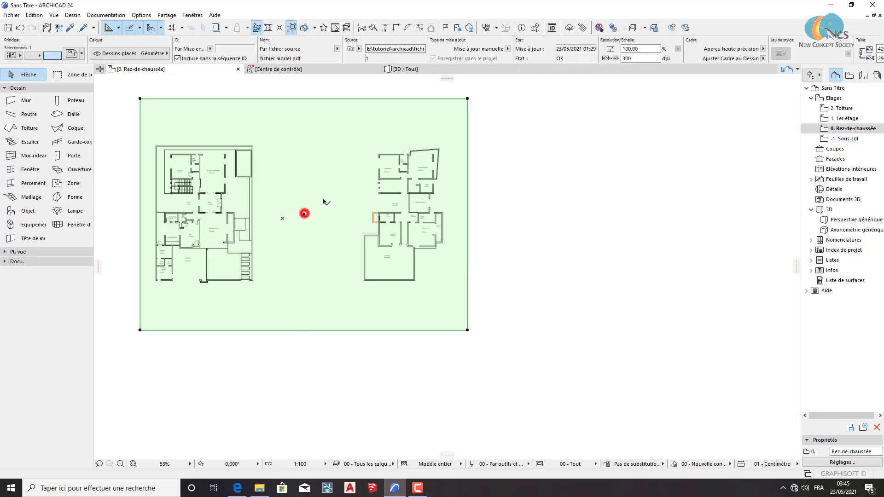
pyautogui.click(444, 103)
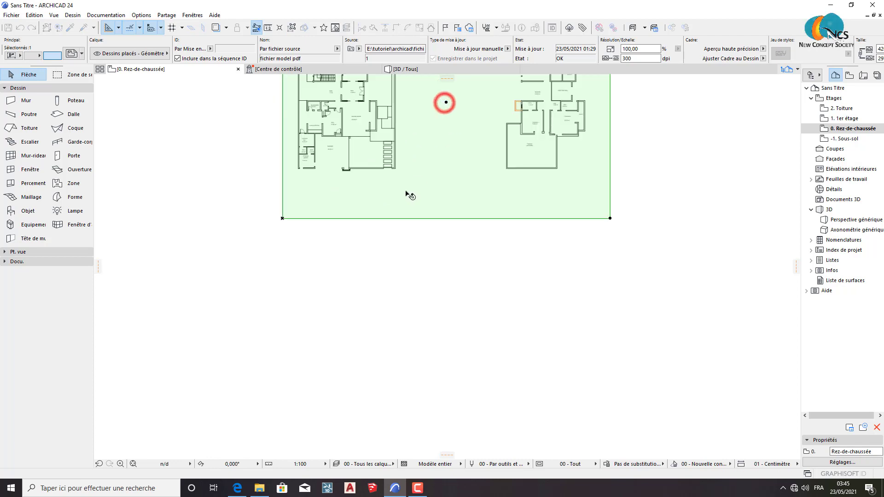
pyautogui.moveTo(409, 191); pyautogui.dragTo(385, 296, button='middle')
pyautogui.scroll(2, 380, 221)
pyautogui.scroll(1, 381, 221)
pyautogui.click(305, 410)
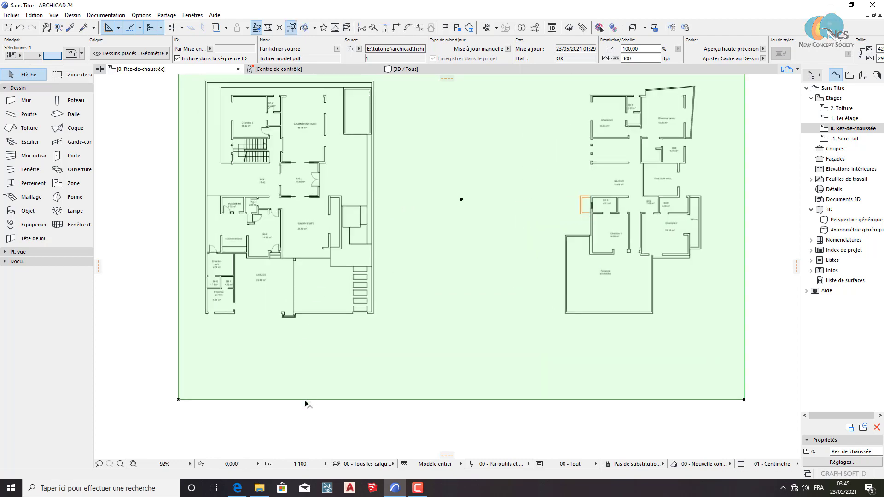
pyautogui.scroll(3, 366, 257)
pyautogui.scroll(4, 370, 235)
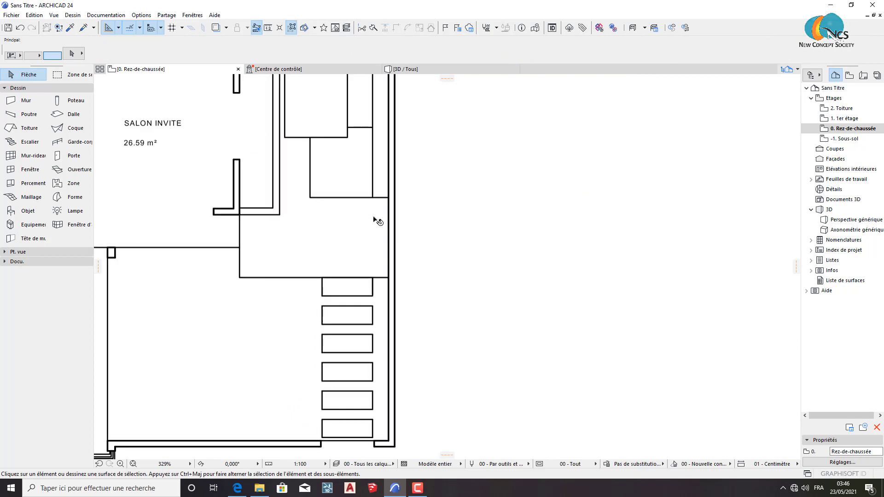
pyautogui.scroll(1, 386, 205)
pyautogui.click(269, 26)
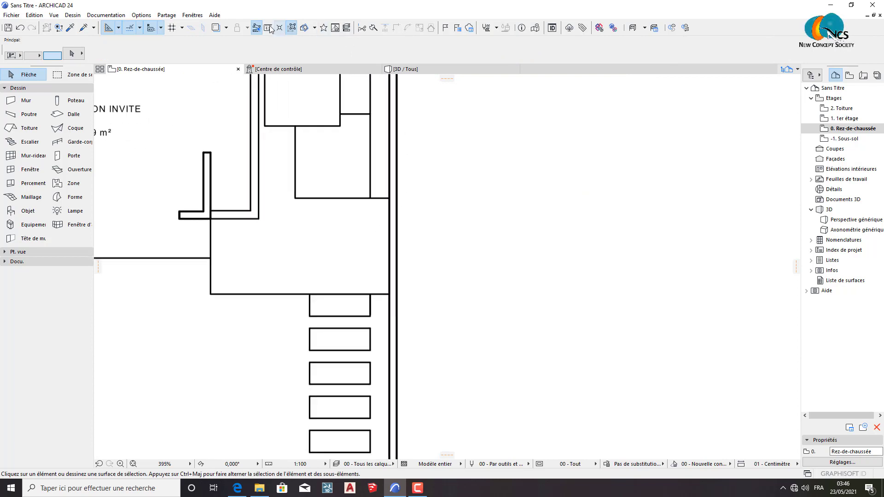
pyautogui.click(353, 115)
pyautogui.scroll(-2, 400, 173)
pyautogui.scroll(-2, 396, 207)
pyautogui.scroll(5, 400, 302)
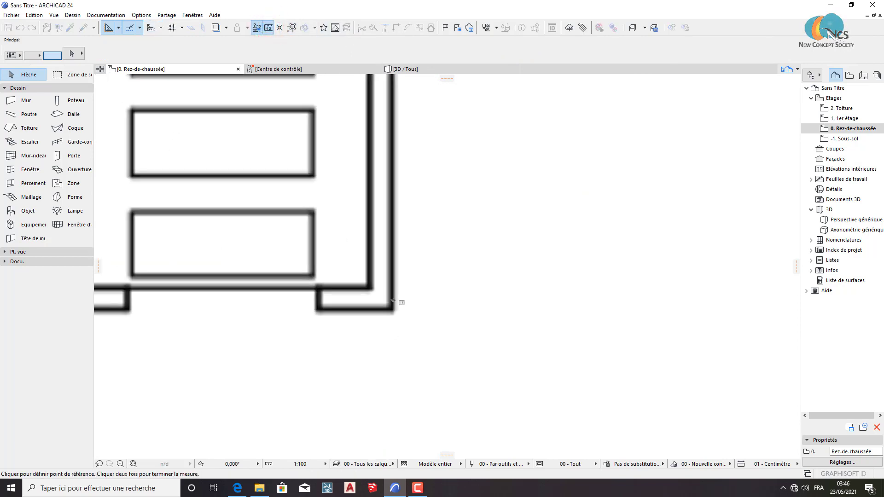
pyautogui.scroll(2, 389, 310)
pyautogui.scroll(4, 389, 317)
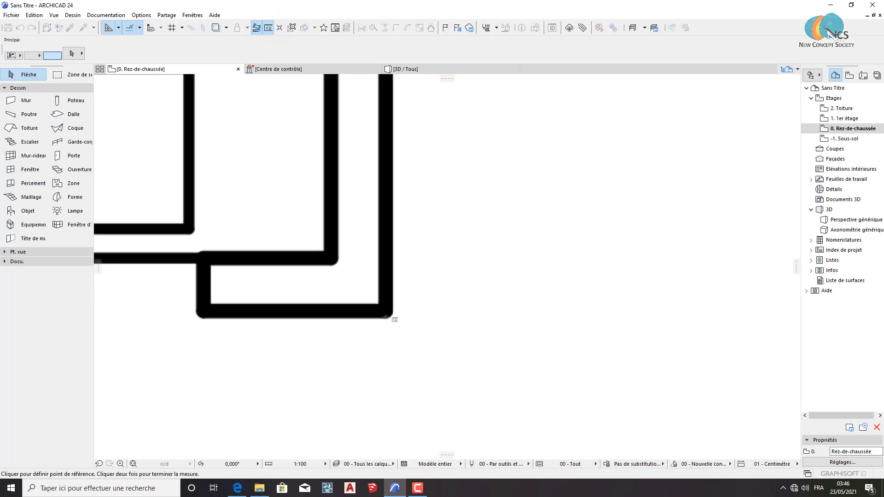
pyautogui.scroll(2, 386, 315)
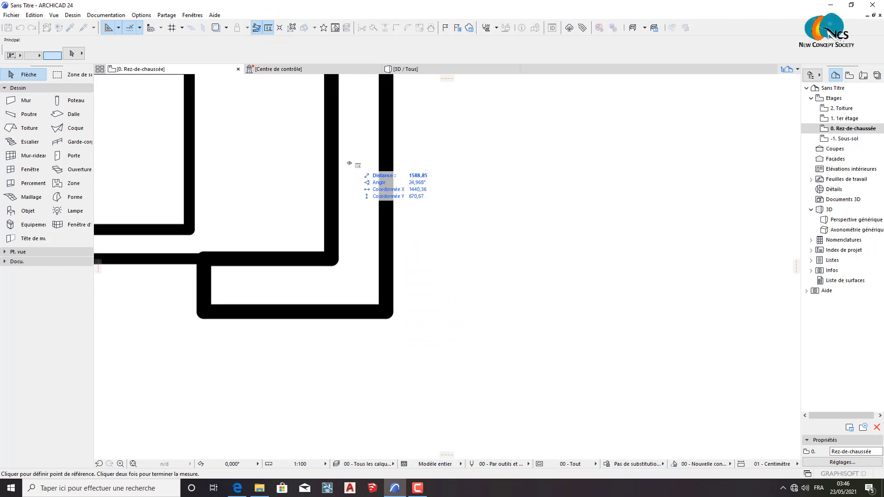
pyautogui.click(333, 169)
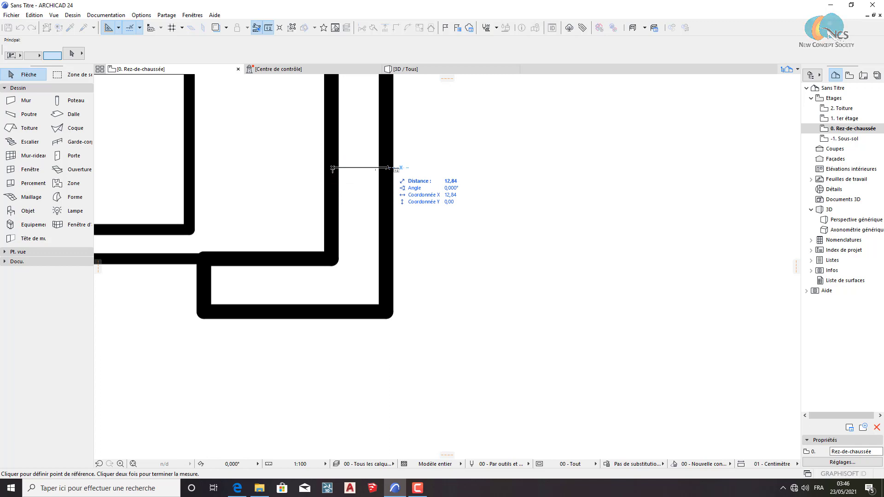
pyautogui.doubleClick(388, 168)
pyautogui.scroll(-2, 385, 188)
pyautogui.scroll(-2, 385, 188)
pyautogui.scroll(-1, 384, 188)
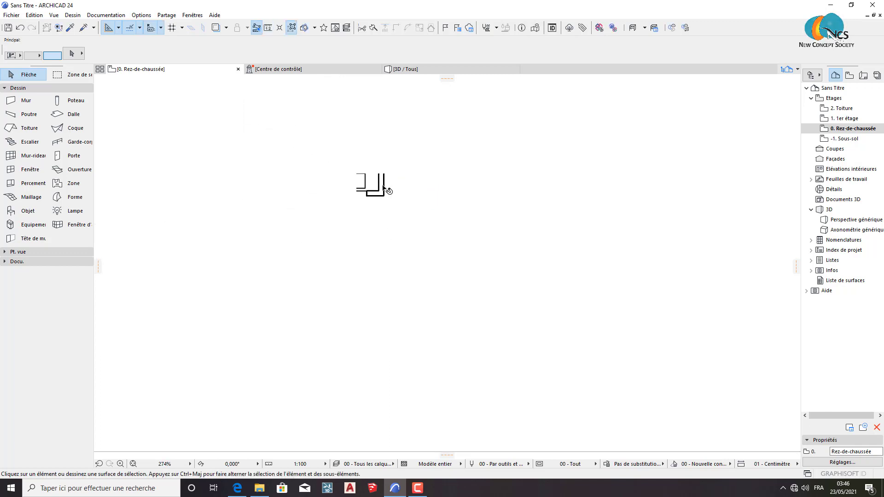
pyautogui.scroll(2, 384, 188)
pyautogui.scroll(-3, 380, 185)
pyautogui.scroll(-2, 375, 256)
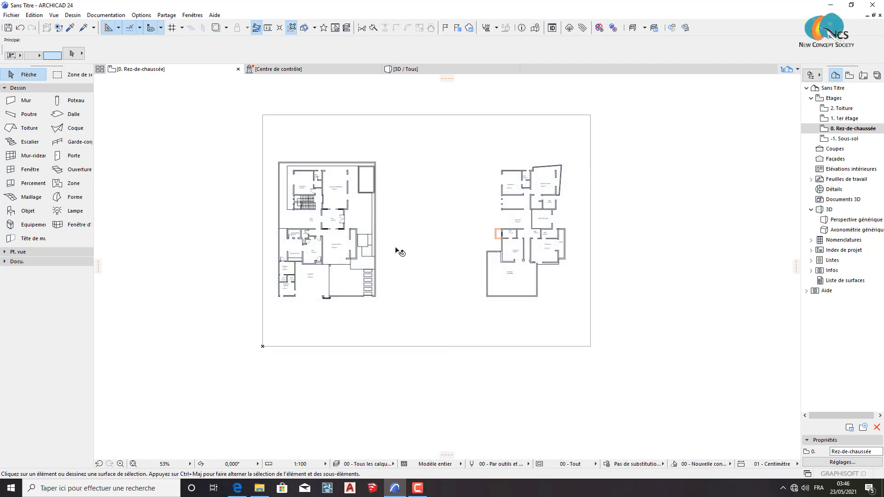
# Step: Decompose the PDF drawing with Décomposer dans vue courante, keeping the original, and check the result
pyautogui.click(412, 248)
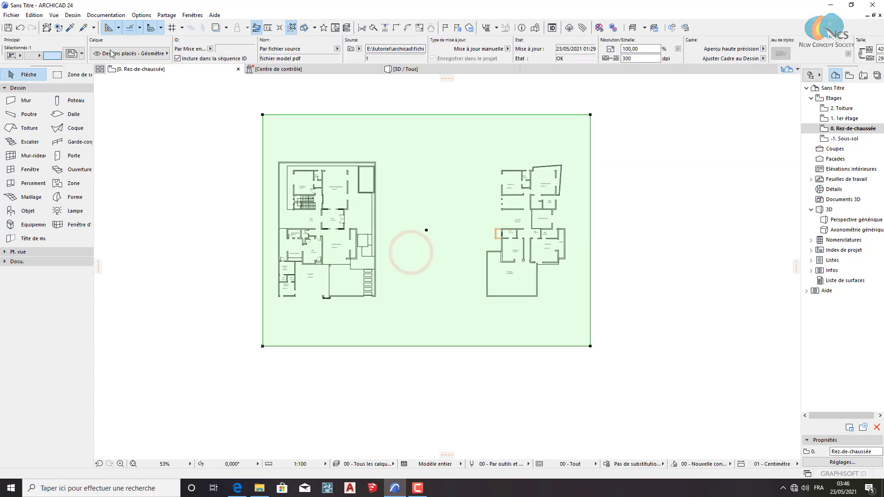
pyautogui.click(35, 15)
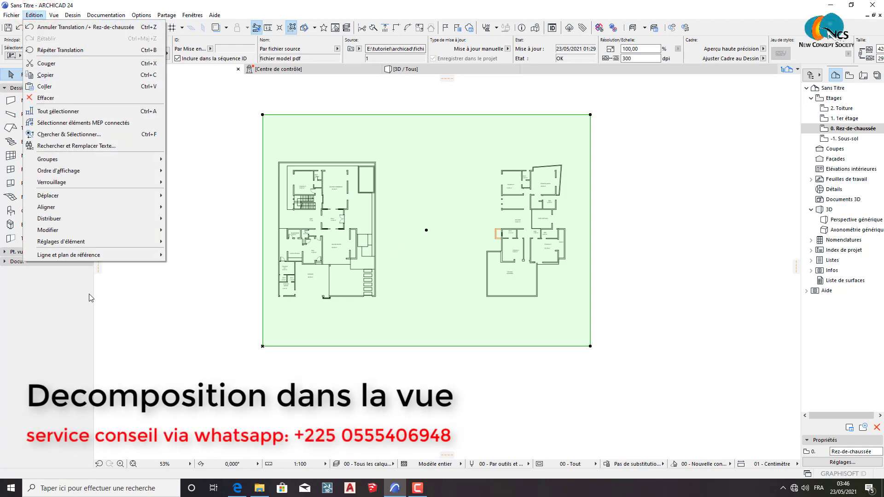
pyautogui.moveTo(49, 230)
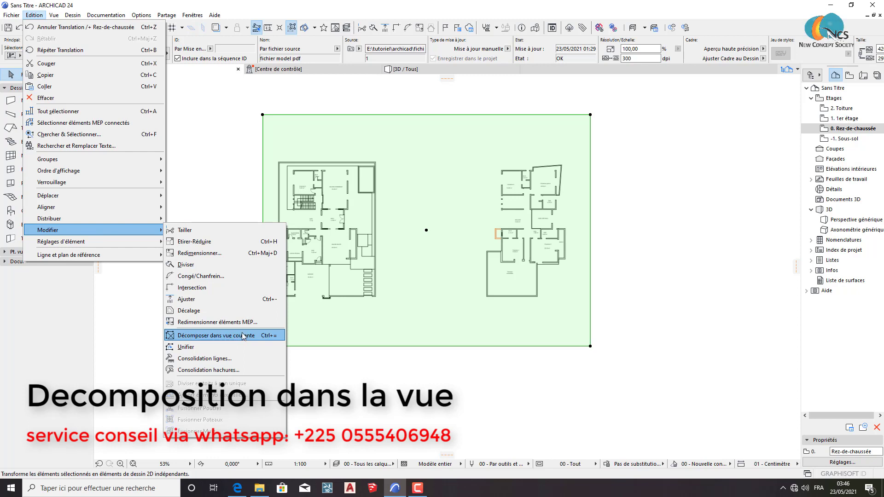
pyautogui.click(218, 336)
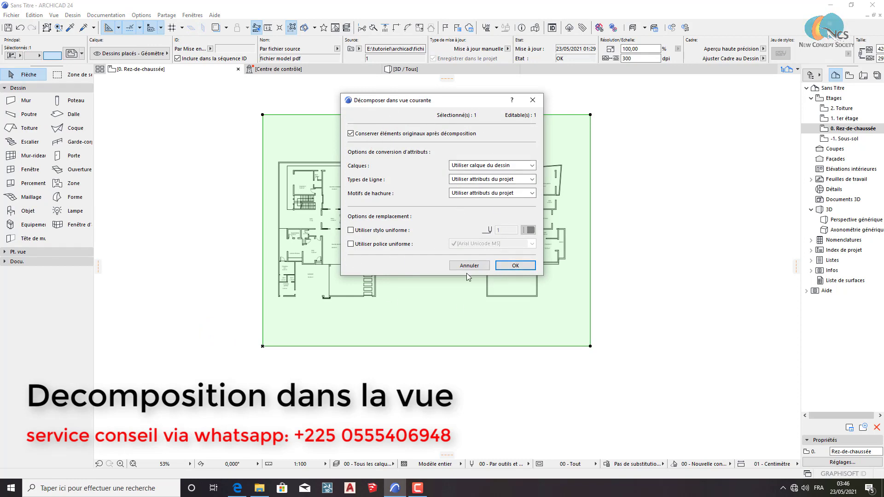
pyautogui.click(512, 267)
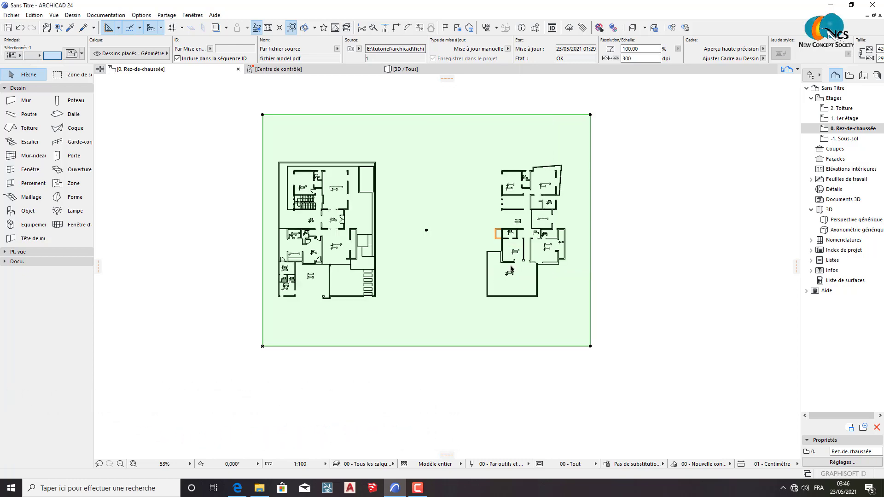
pyautogui.scroll(2, 446, 185)
pyautogui.scroll(-3, 599, 207)
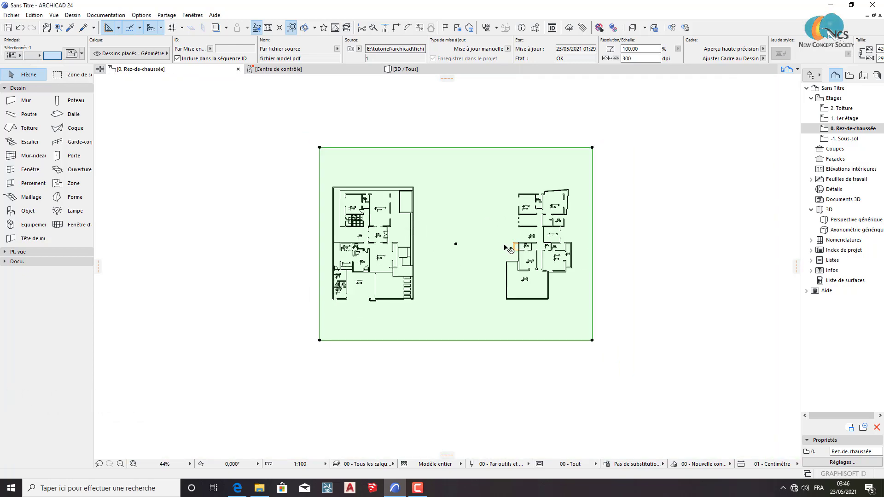
pyautogui.click(639, 204)
pyautogui.click(449, 228)
pyautogui.click(633, 236)
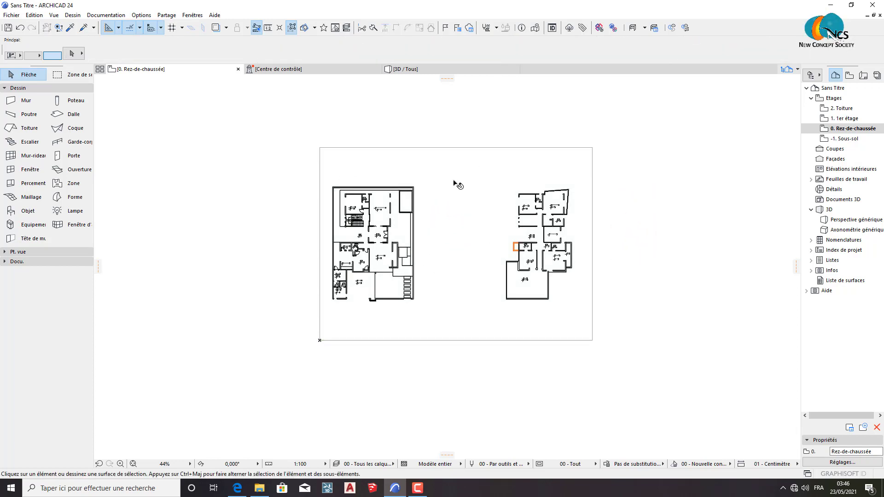
# Step: Click individual exploded lines to inspect them, cancelling an accidental point edit
pyautogui.click(447, 224)
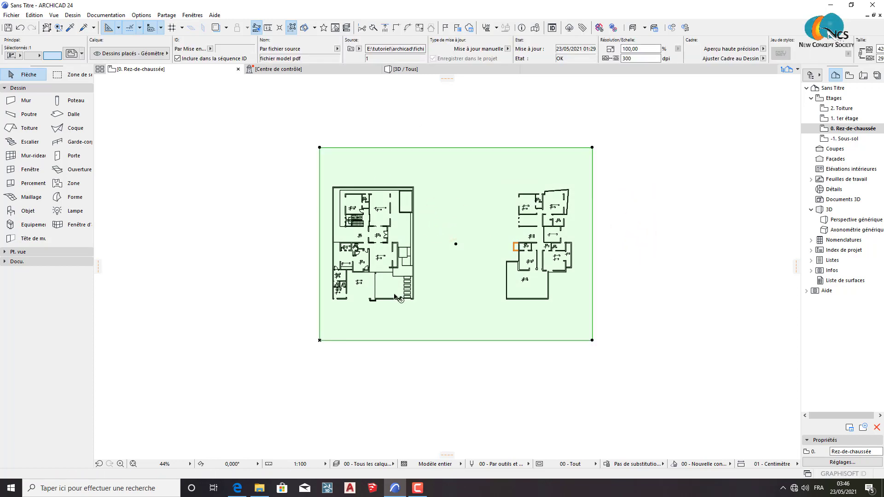
pyautogui.press('Escape')
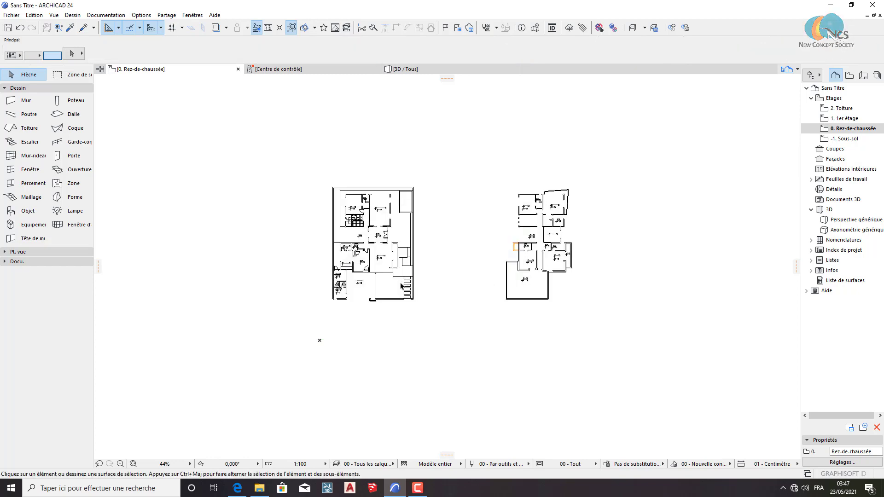
pyautogui.scroll(5, 387, 168)
pyautogui.click(344, 219)
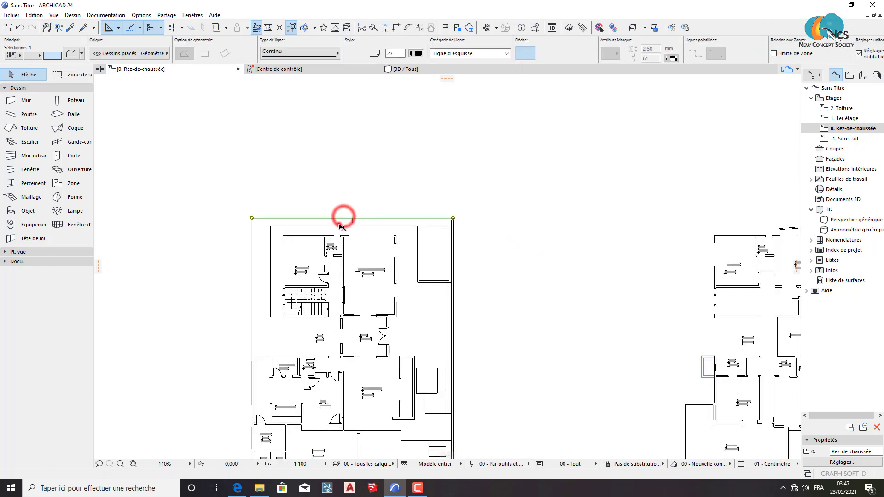
pyautogui.click(327, 251)
pyautogui.click(340, 272)
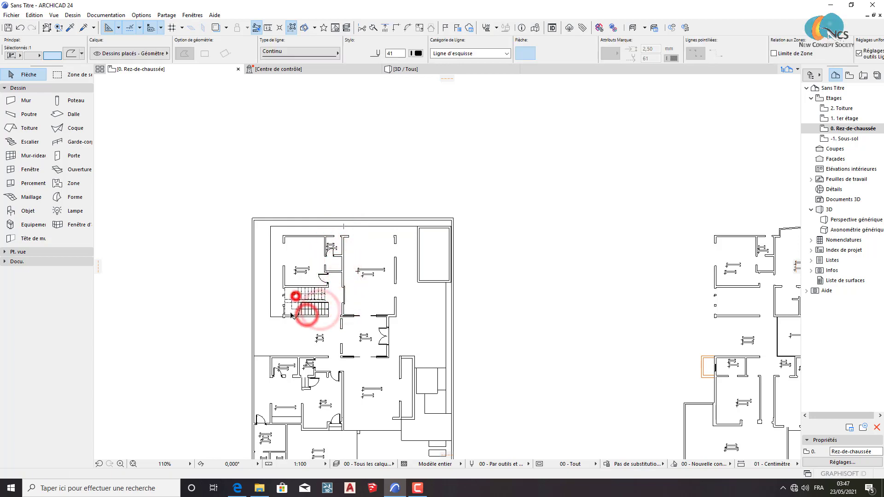
pyautogui.scroll(5, 313, 327)
pyautogui.click(316, 385)
pyautogui.click(295, 369)
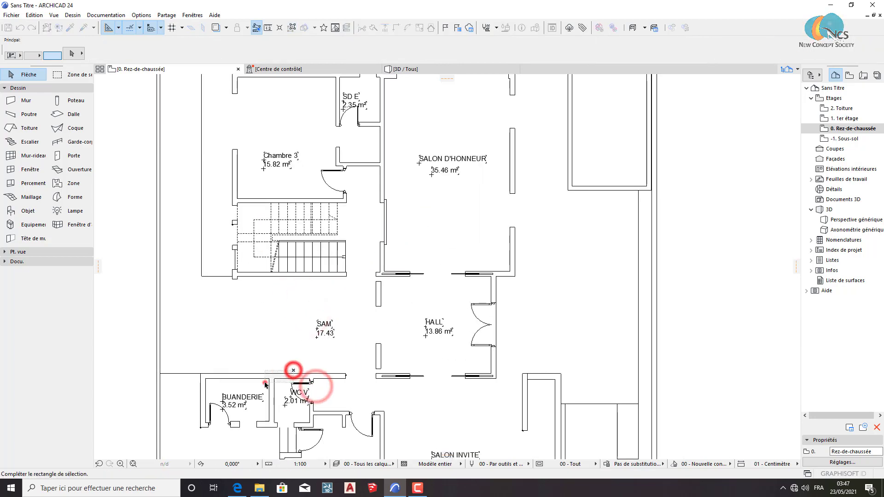
pyautogui.click(236, 368)
pyautogui.click(206, 385)
pyautogui.click(176, 367)
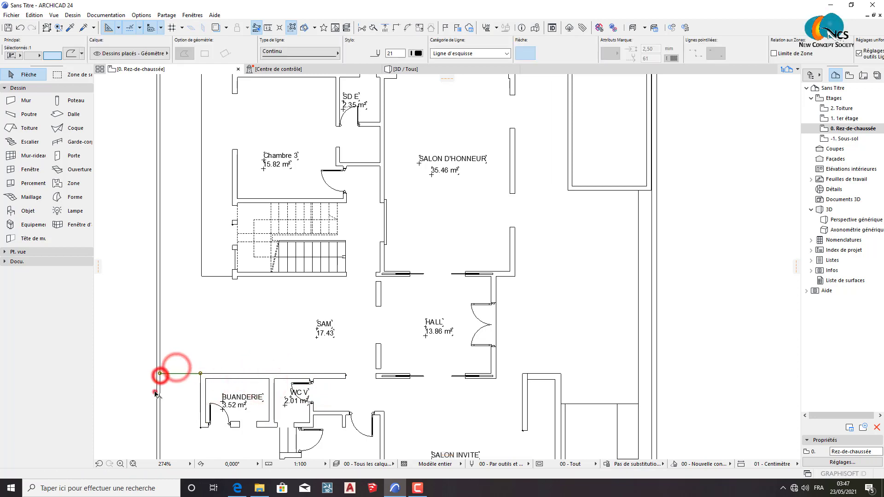
pyautogui.click(156, 351)
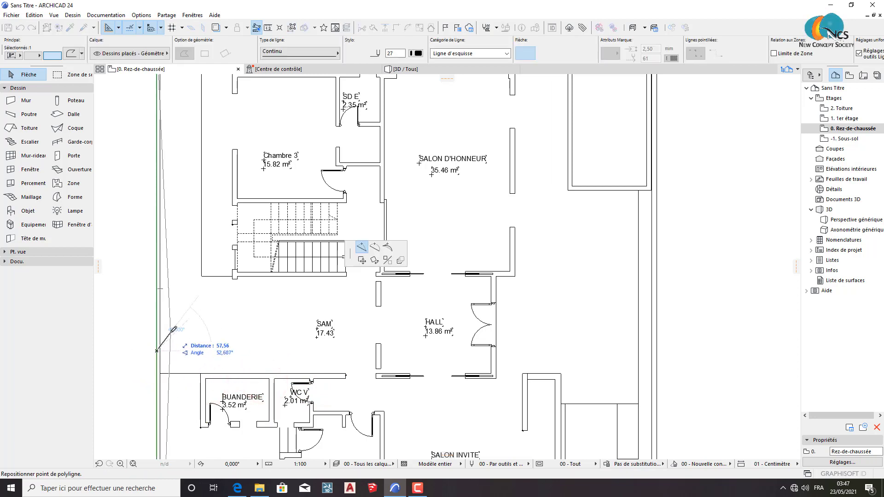
pyautogui.press('Escape')
# Step: Frame both floor plans and marquee-select all 1273 imported elements
pyautogui.scroll(-3, 243, 247)
pyautogui.scroll(-2, 322, 306)
pyautogui.scroll(-1, 334, 297)
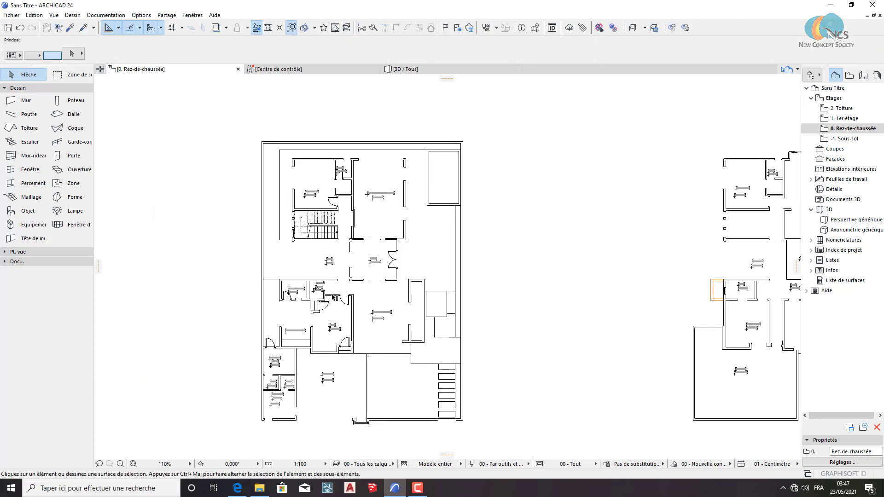
pyautogui.scroll(4, 396, 452)
pyautogui.scroll(4, 363, 433)
pyautogui.scroll(4, 341, 418)
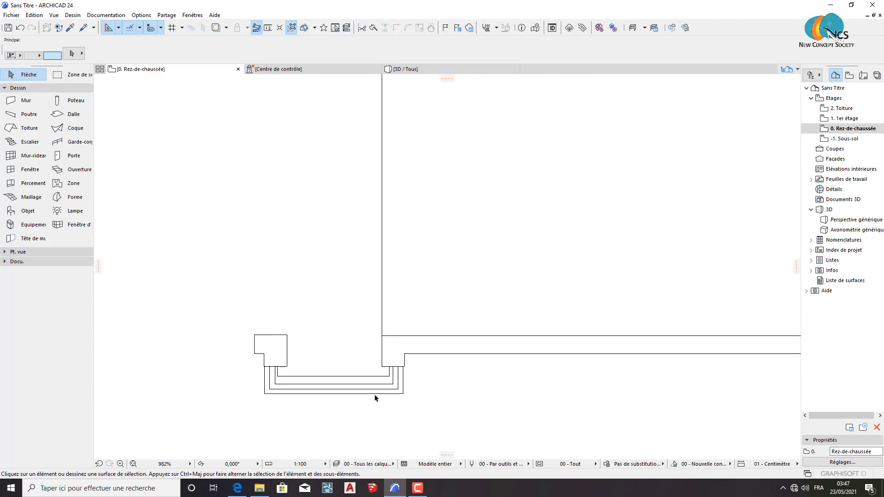
pyautogui.click(408, 358)
pyautogui.click(438, 375)
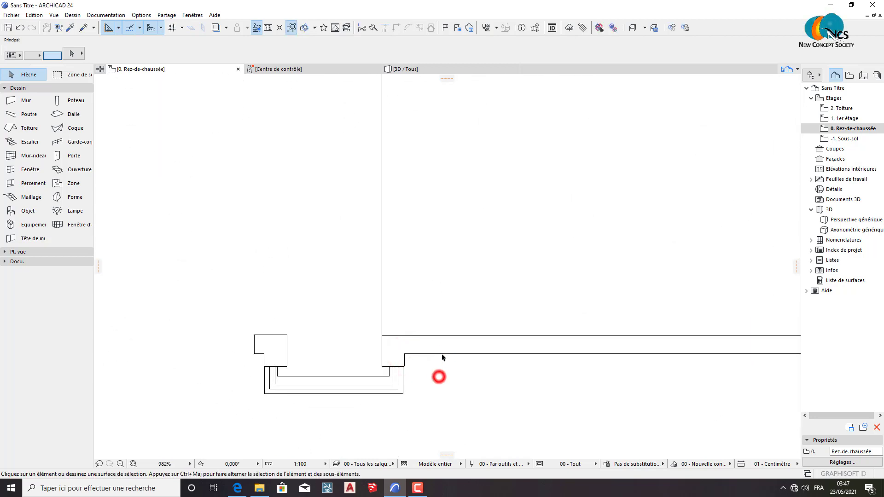
pyautogui.scroll(-4, 431, 357)
pyautogui.scroll(-2, 408, 236)
pyautogui.scroll(-2, 391, 217)
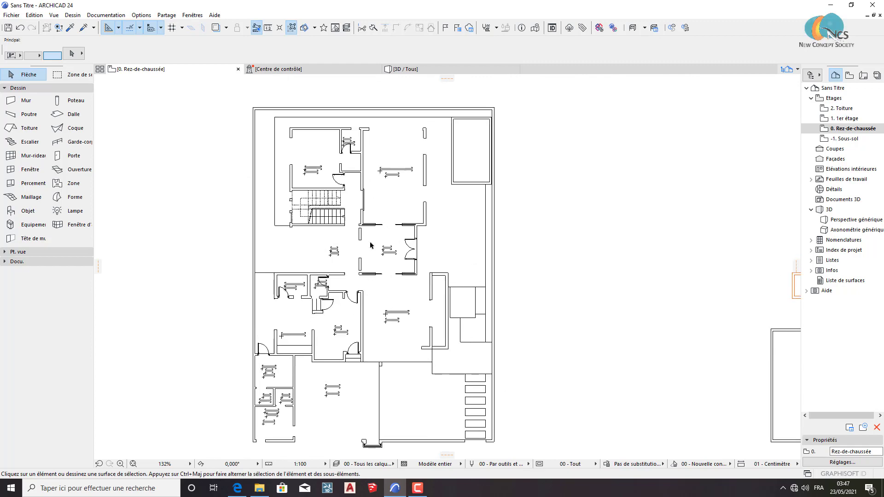
pyautogui.scroll(3, 370, 193)
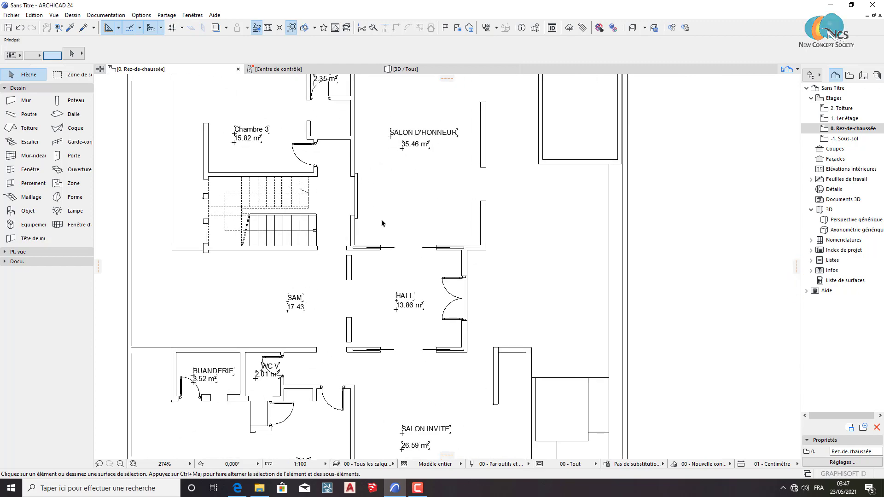
pyautogui.scroll(-2, 375, 212)
pyautogui.scroll(-3, 375, 212)
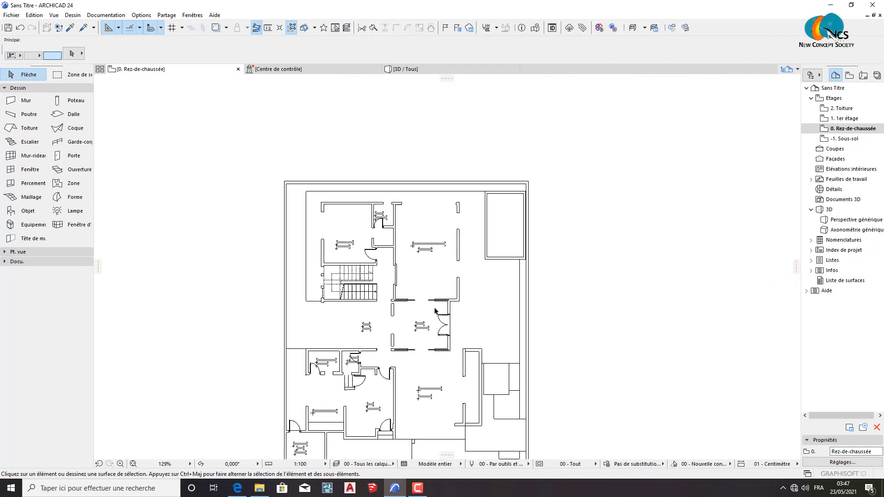
pyautogui.moveTo(368, 230); pyautogui.dragTo(479, 225, button='middle')
pyautogui.scroll(-3, 506, 240)
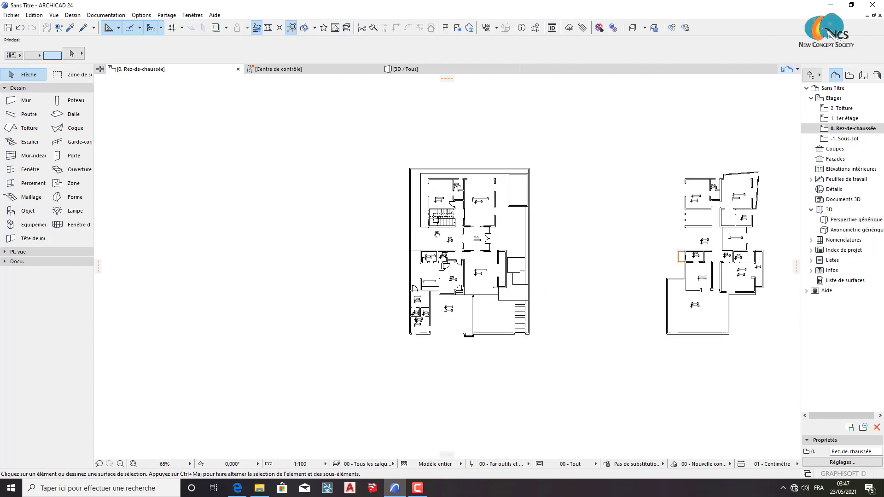
pyautogui.moveTo(691, 272); pyautogui.dragTo(546, 272, button='middle')
pyautogui.moveTo(702, 396); pyautogui.dragTo(228, 104)
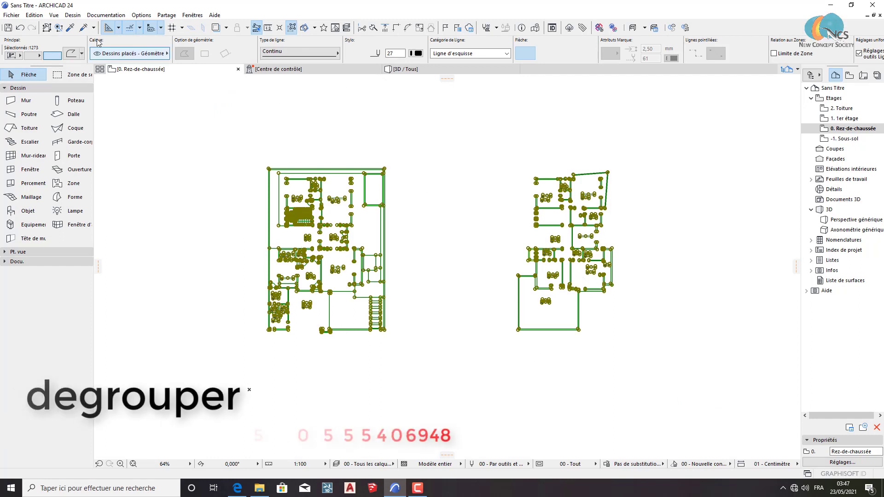
# Step: Ungroup the selected elements and start a Redimensionner resize with Définir graphiquement checked
pyautogui.click(37, 16)
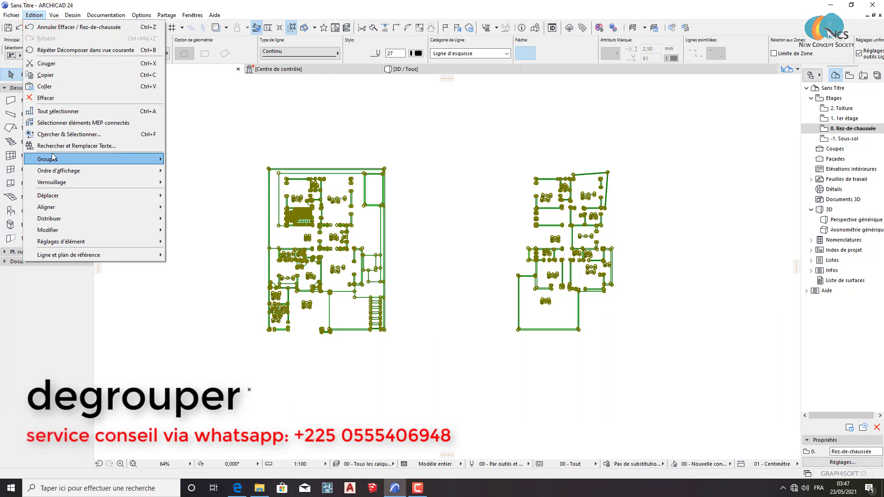
pyautogui.moveTo(47, 159)
pyautogui.click(197, 172)
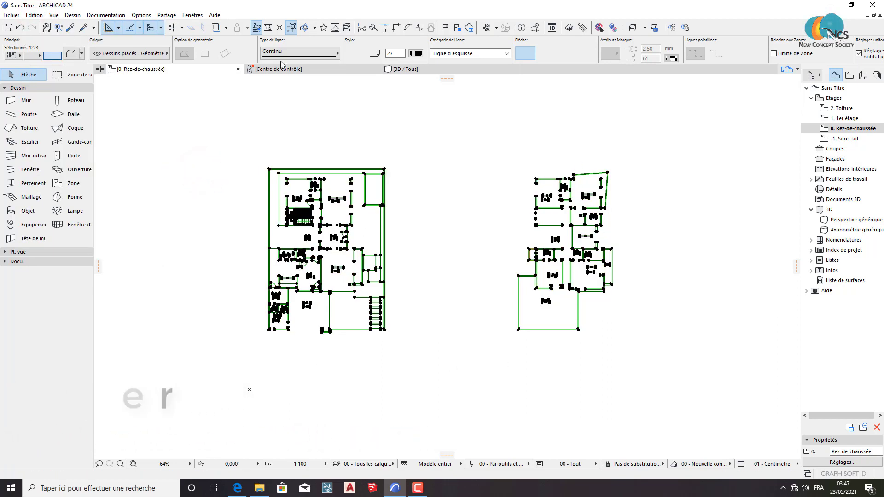
pyautogui.click(35, 15)
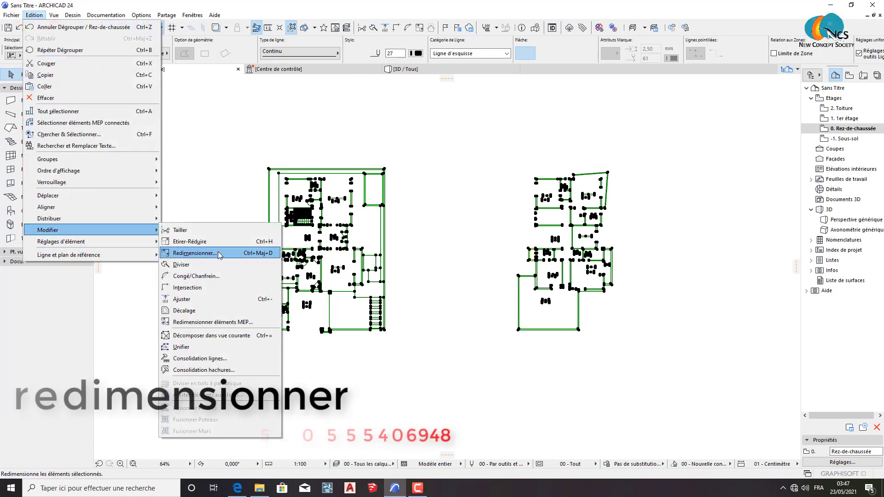
pyautogui.click(203, 254)
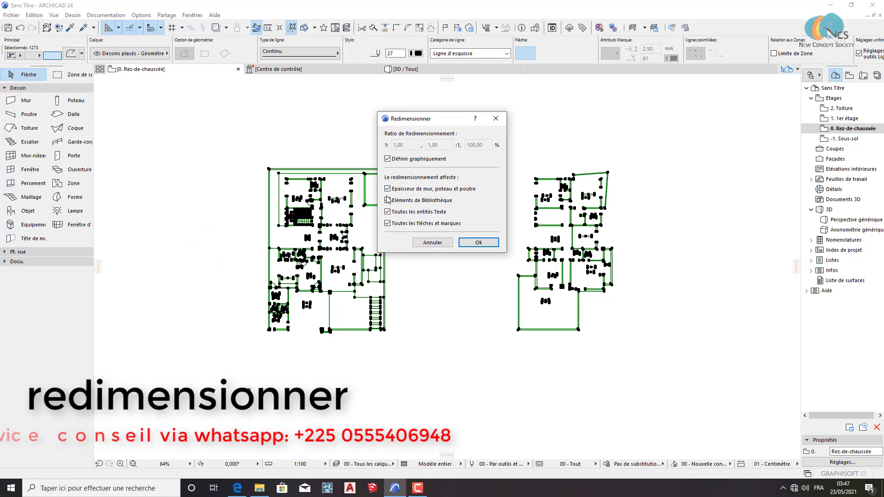
pyautogui.click(479, 243)
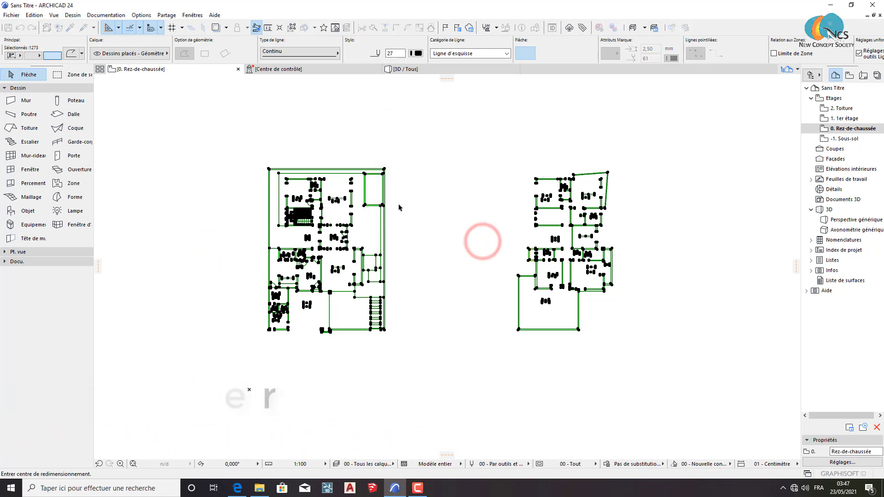
# Step: Navigate around the plan and set the resize centre at a rectangle corner
pyautogui.scroll(5, 371, 195)
pyautogui.scroll(3, 248, 185)
pyautogui.moveTo(249, 184); pyautogui.dragTo(362, 206, button='middle')
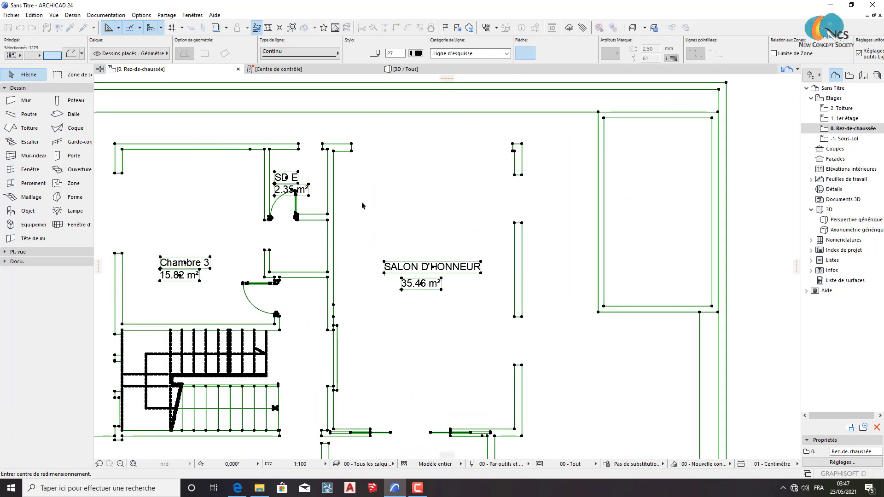
pyautogui.moveTo(240, 364); pyautogui.dragTo(345, 193, button='middle')
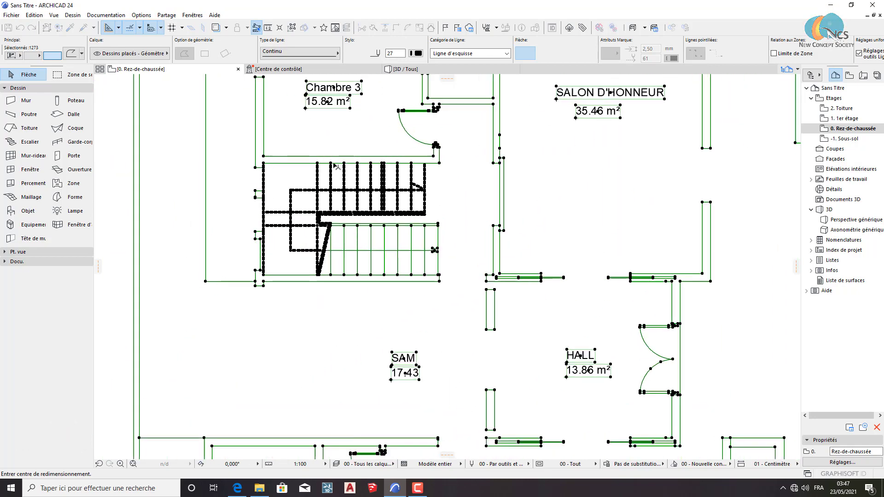
pyautogui.scroll(3, 344, 194)
pyautogui.scroll(1, 344, 194)
pyautogui.scroll(-3, 350, 189)
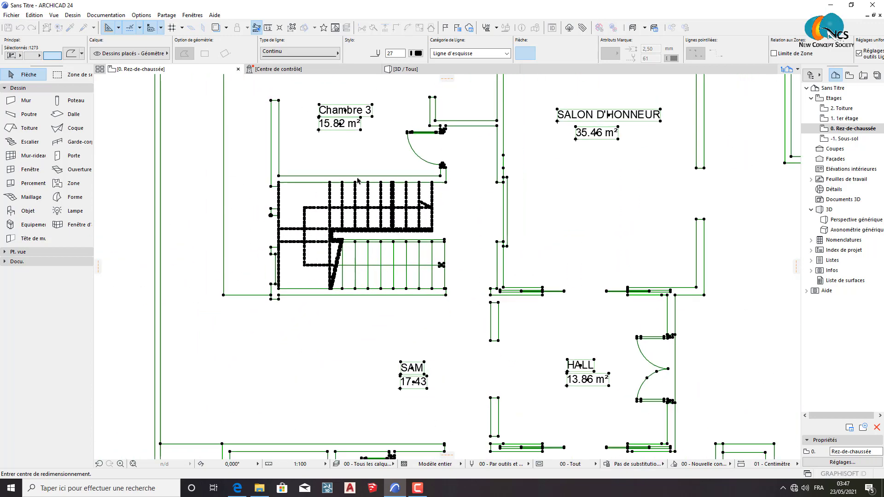
pyautogui.scroll(-2, 357, 183)
pyautogui.scroll(2, 364, 225)
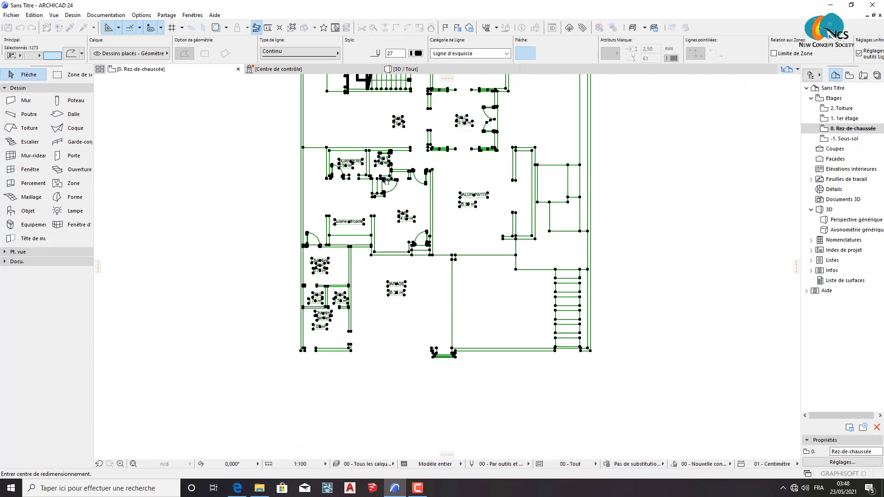
pyautogui.moveTo(382, 357); pyautogui.dragTo(387, 316, button='middle')
pyautogui.scroll(2, 397, 298)
pyautogui.moveTo(416, 243); pyautogui.dragTo(410, 334, button='middle')
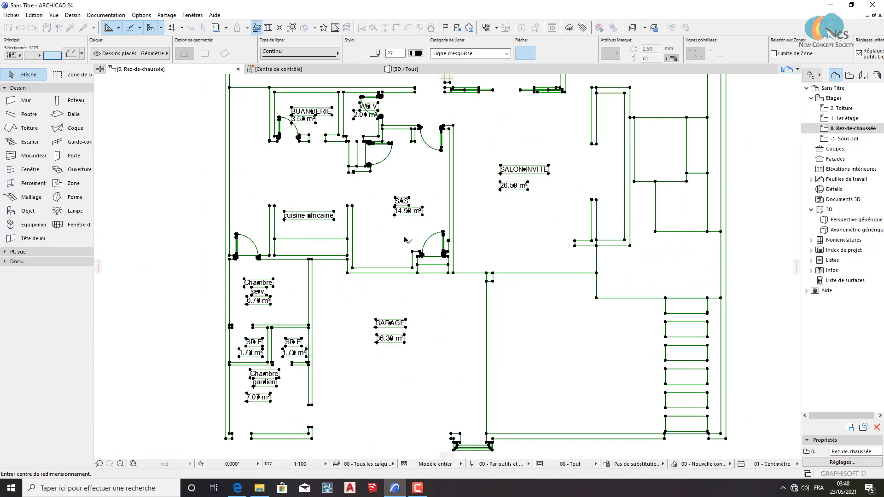
pyautogui.moveTo(410, 152); pyautogui.dragTo(400, 244, button='middle')
pyautogui.moveTo(456, 193); pyautogui.dragTo(450, 286, button='middle')
pyautogui.scroll(-4, 450, 285)
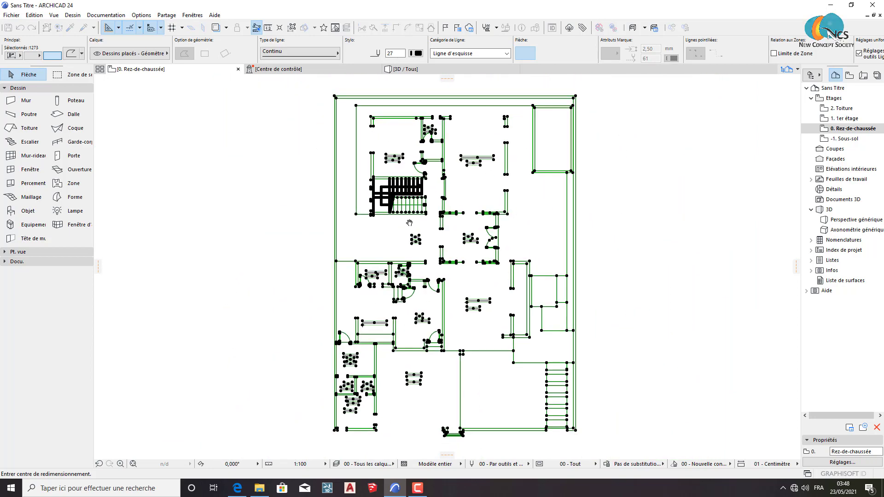
pyautogui.scroll(2, 401, 267)
pyautogui.scroll(6, 350, 245)
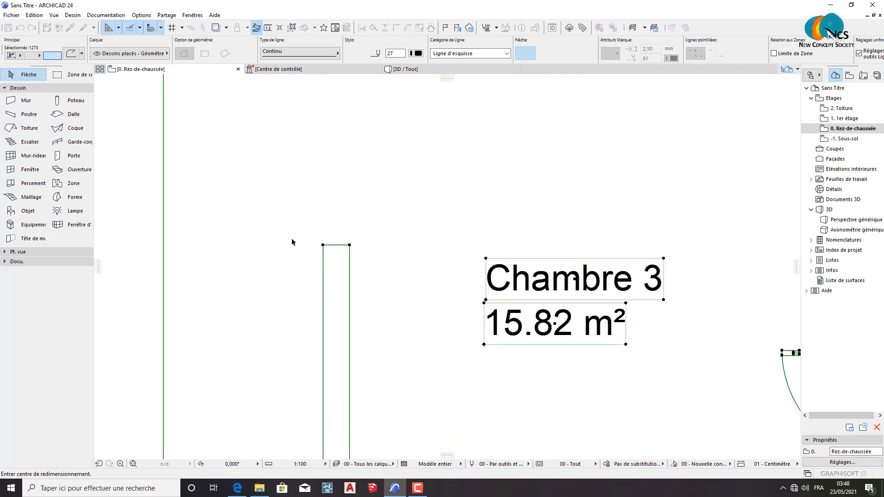
pyautogui.scroll(1, 329, 249)
pyautogui.scroll(1, 319, 245)
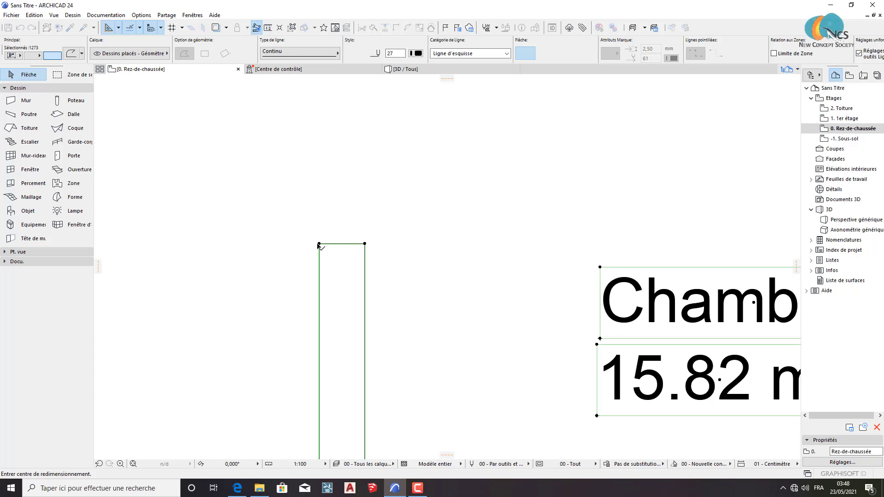
pyautogui.click(319, 244)
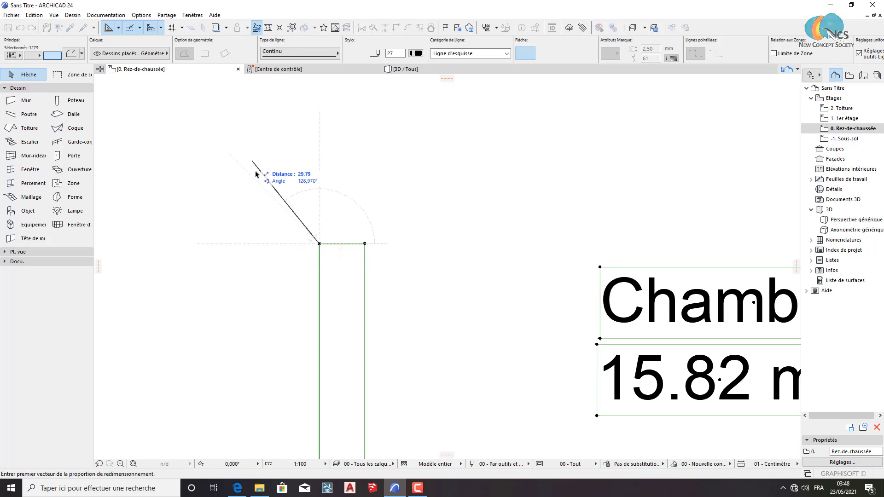
# Step: Place the reference vector and enter the target length to rescale the 1273 elements
pyautogui.scroll(-3, 273, 219)
pyautogui.scroll(-4, 281, 270)
pyautogui.scroll(4, 267, 252)
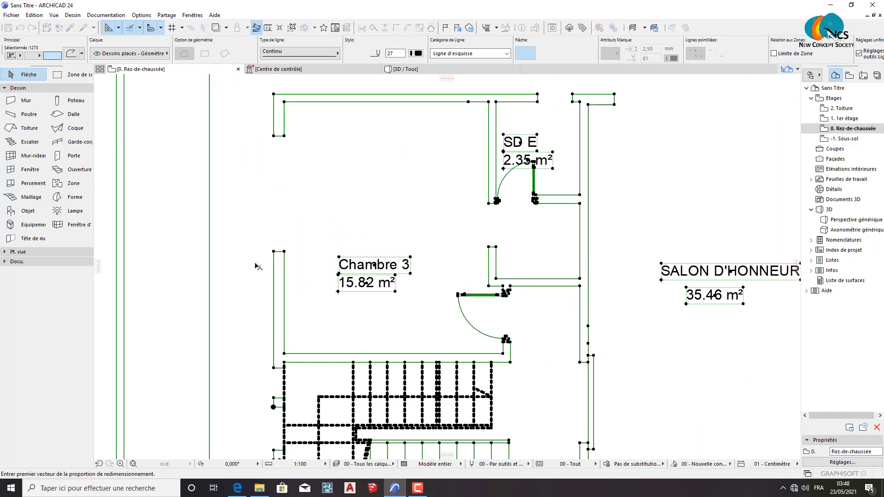
pyautogui.scroll(2, 265, 251)
pyautogui.scroll(2, 265, 251)
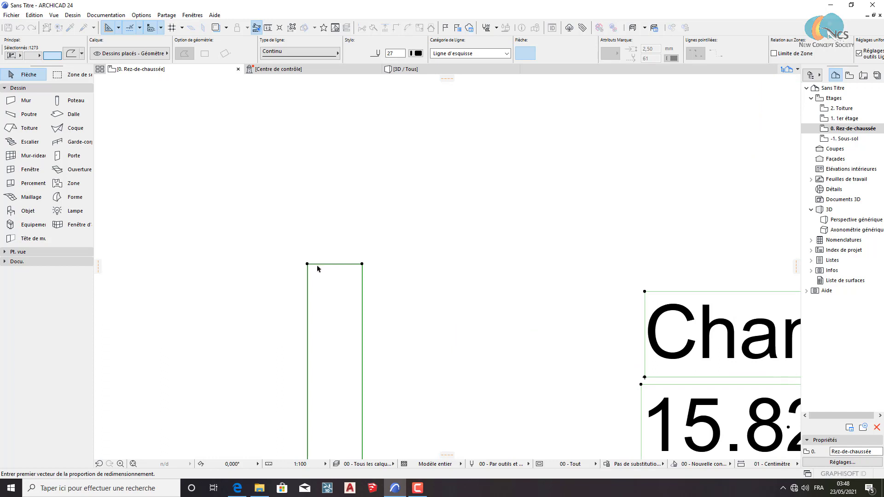
pyautogui.click(362, 264)
pyautogui.scroll(-1, 326, 272)
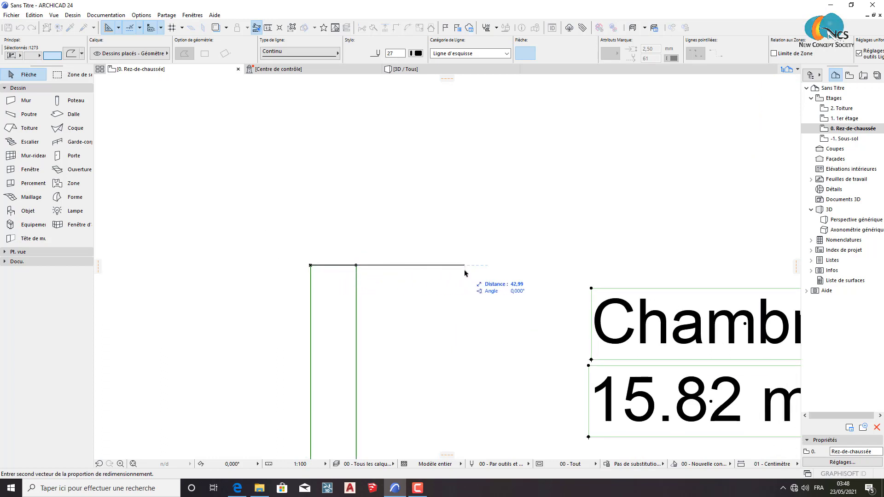
pyautogui.write('18')
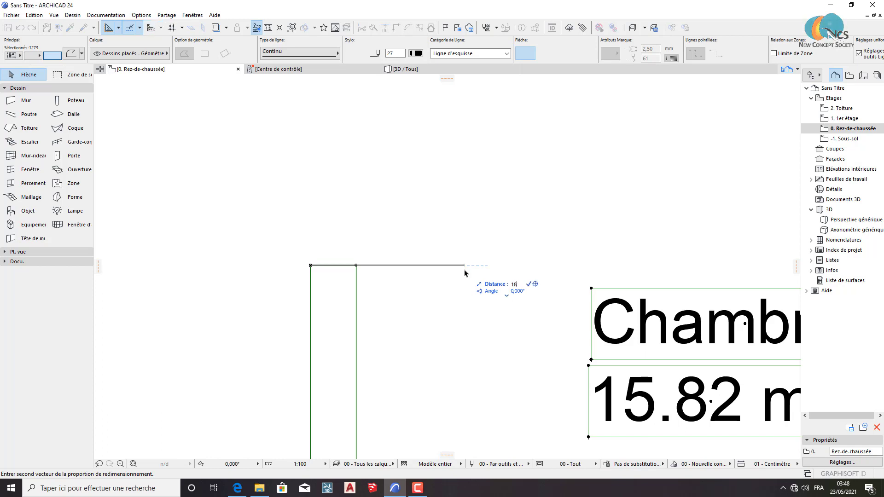
pyautogui.press('Return')
# Step: Zoom out and pan right to view both resized floor plans
pyautogui.scroll(-1, 381, 321)
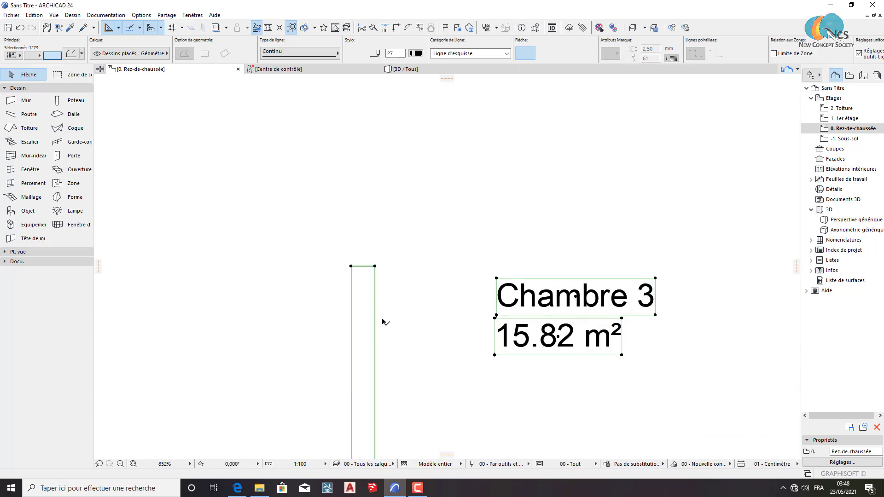
pyautogui.scroll(-1, 386, 314)
pyautogui.scroll(-5, 387, 303)
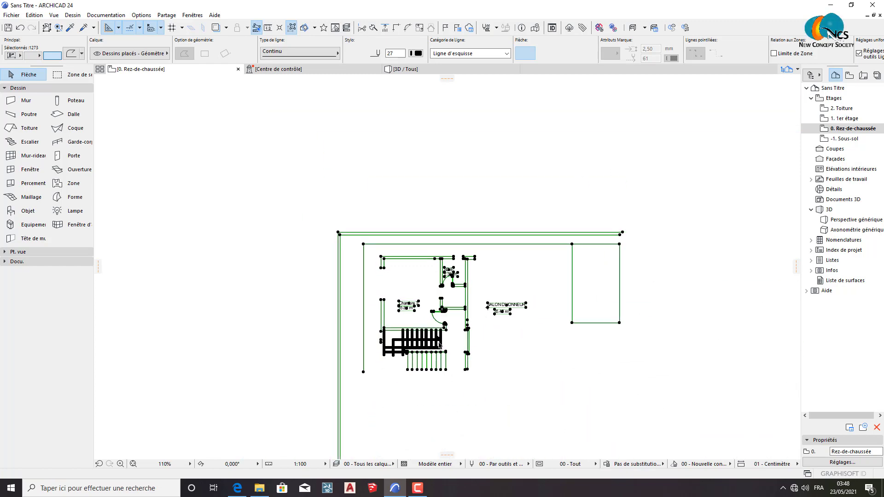
pyautogui.scroll(2, 506, 276)
pyautogui.scroll(-2, 598, 262)
pyautogui.scroll(-3, 705, 249)
pyautogui.moveTo(704, 249); pyautogui.dragTo(585, 268, button='middle')
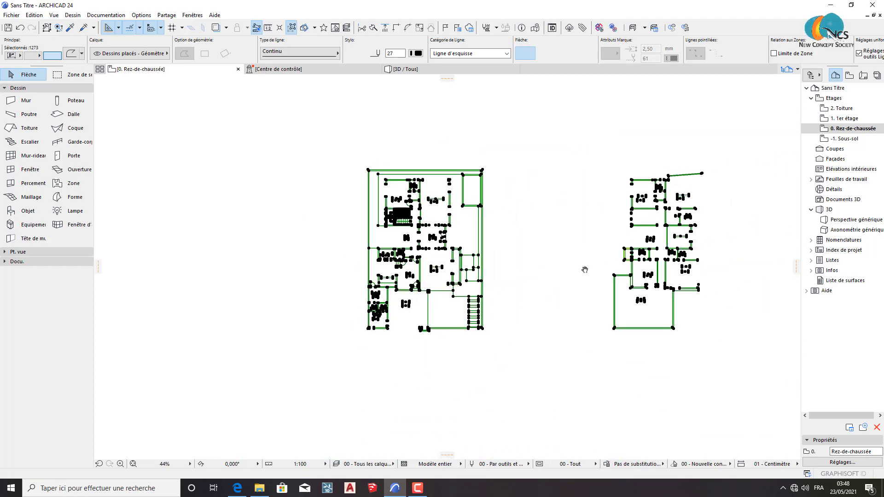
# Step: Deselect the plan and measure a wall thickness of 18 with the Measure tool
pyautogui.click(552, 190)
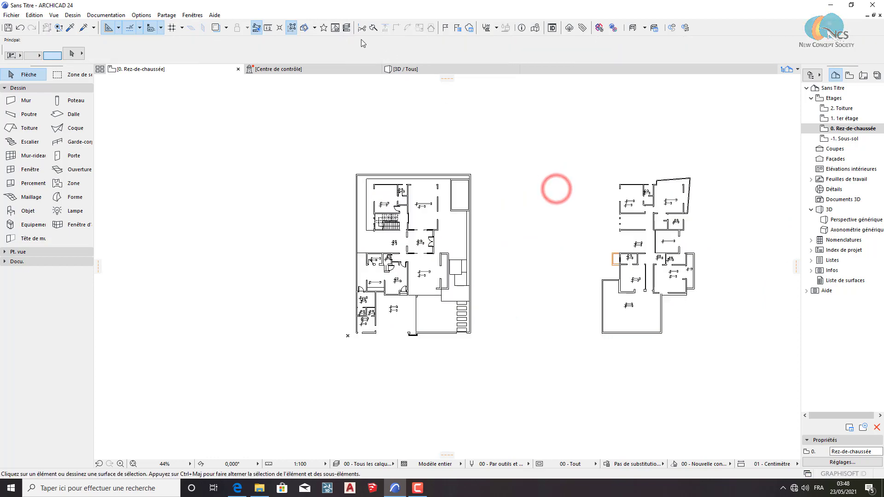
pyautogui.click(268, 28)
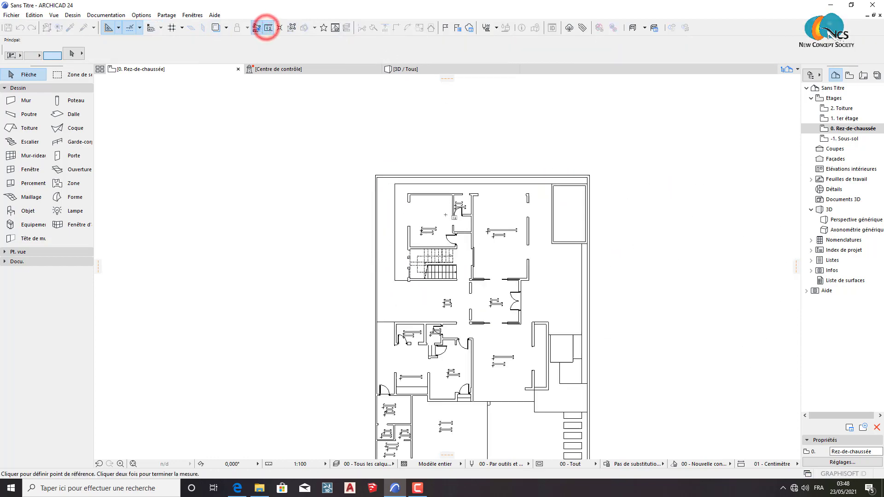
pyautogui.scroll(5, 506, 299)
pyautogui.scroll(3, 528, 349)
pyautogui.moveTo(528, 349); pyautogui.dragTo(561, 365, button='middle')
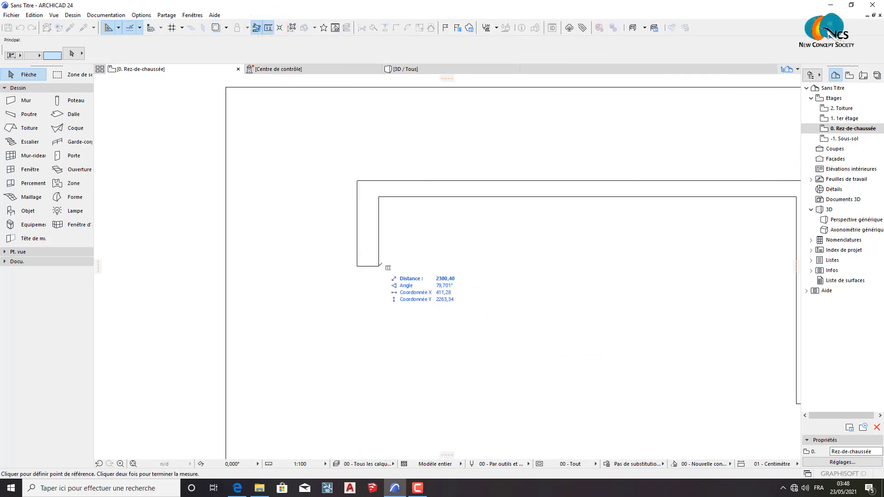
pyautogui.click(379, 266)
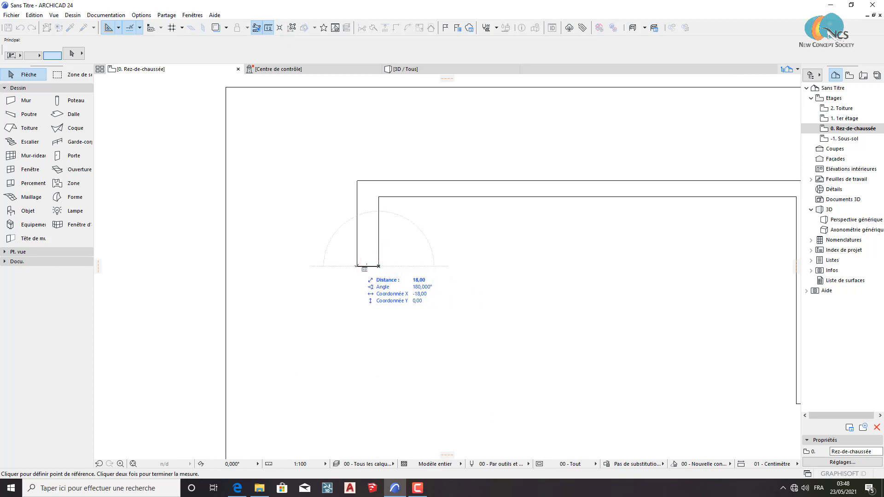
pyautogui.click(356, 266)
pyautogui.click(437, 196)
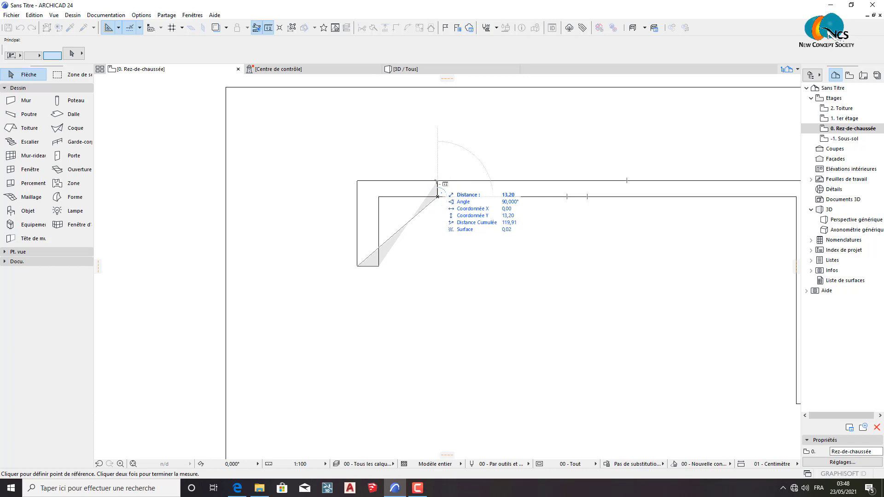
pyautogui.click(438, 180)
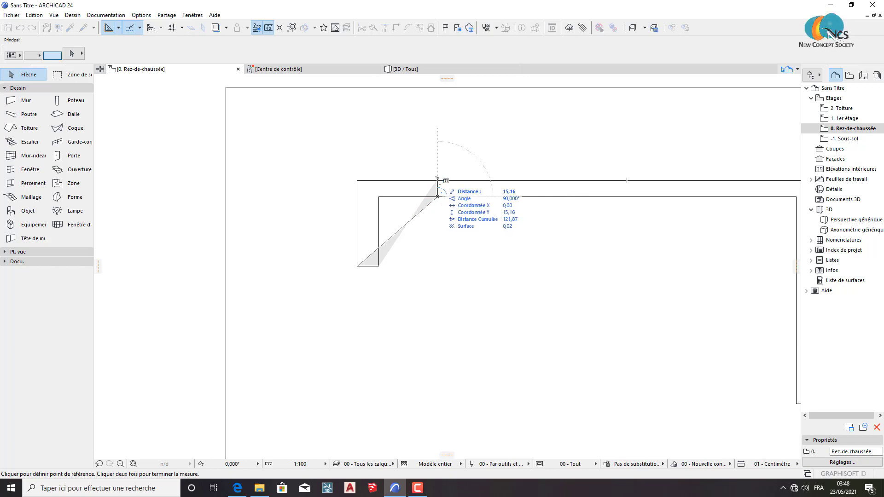
pyautogui.press('Escape')
# Step: Start a measurement at the T-shaped wall corner, then cancel it
pyautogui.scroll(3, 300, 369)
pyautogui.scroll(1, 574, 255)
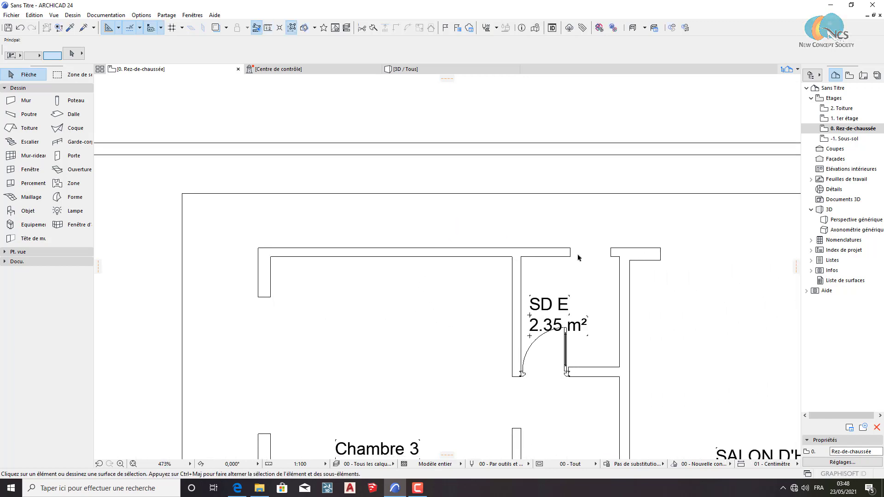
pyautogui.scroll(2, 579, 257)
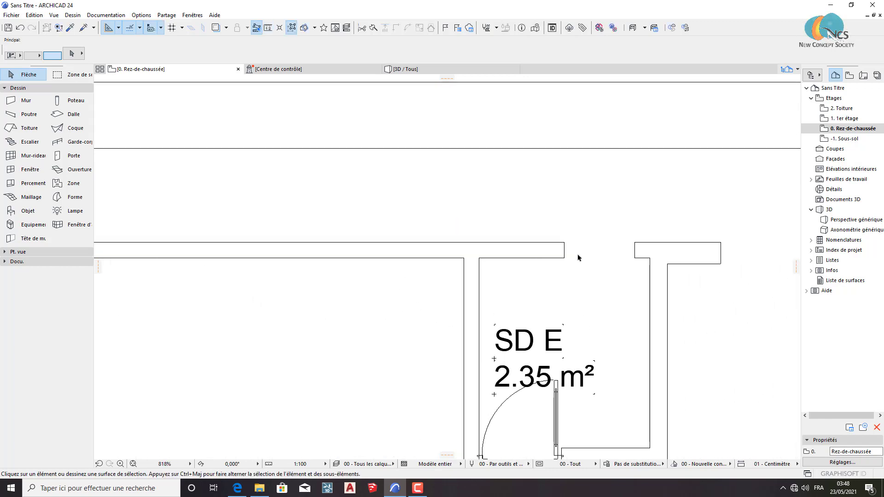
pyautogui.click(268, 28)
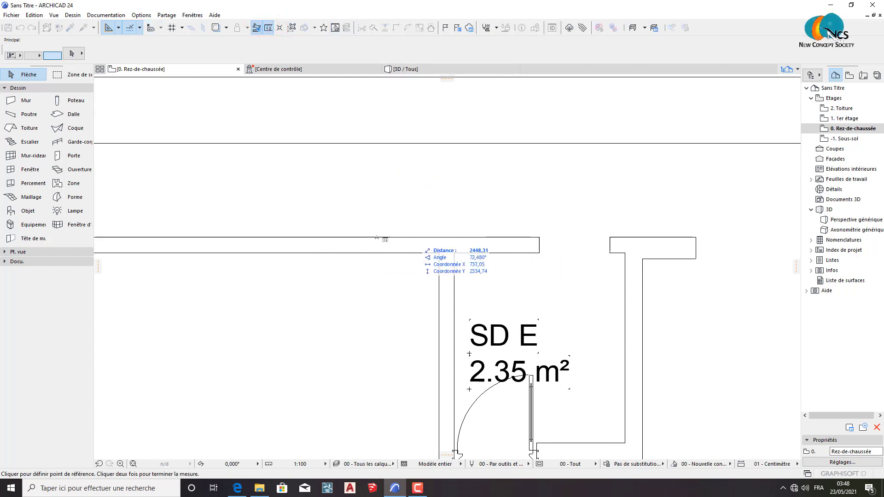
pyautogui.scroll(-2, 675, 258)
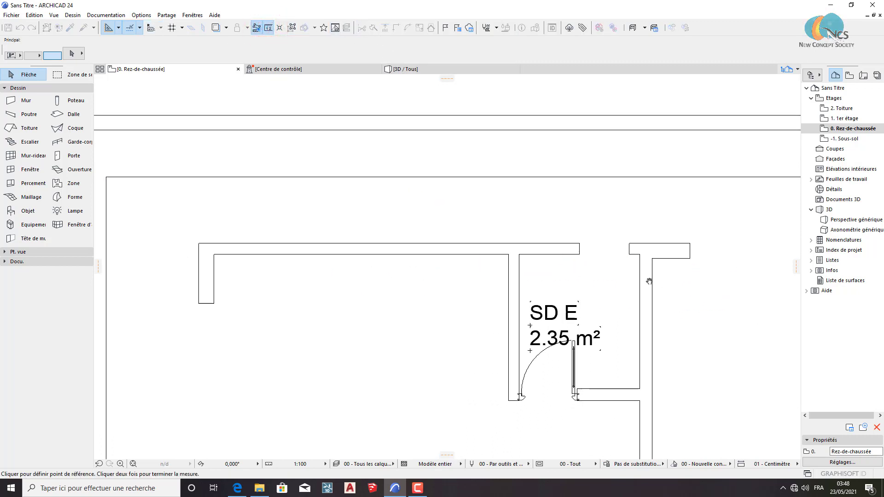
pyautogui.moveTo(649, 281); pyautogui.dragTo(414, 258, button='middle')
pyautogui.scroll(2, 412, 272)
pyautogui.scroll(1, 411, 271)
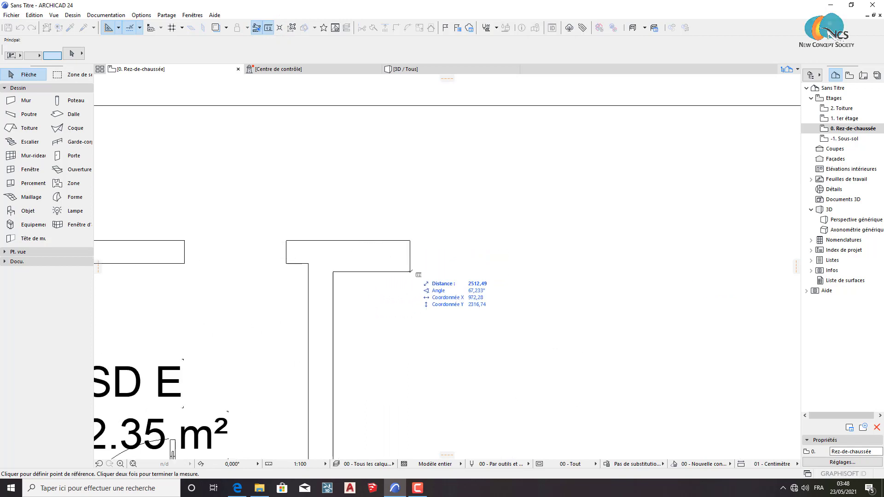
pyautogui.click(410, 272)
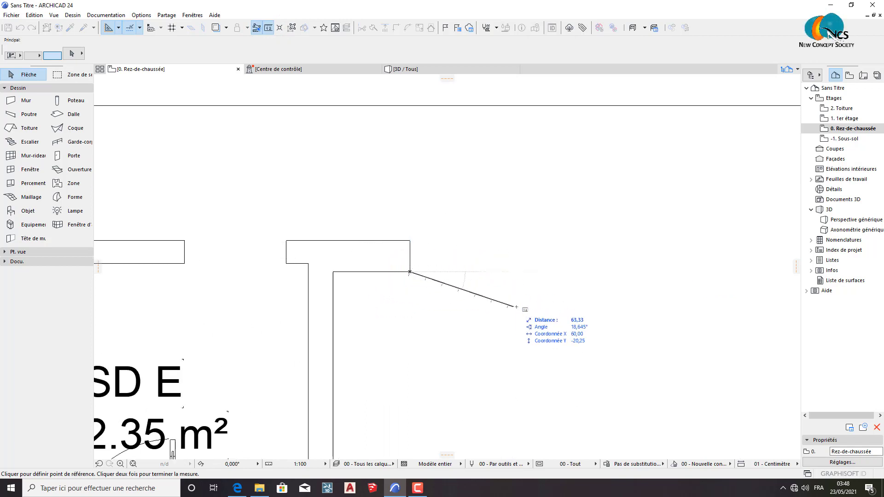
pyautogui.press('Escape')
# Step: Measure the salon's width of 443,40 and leave the Measure tool
pyautogui.scroll(-2, 502, 288)
pyautogui.moveTo(502, 288); pyautogui.dragTo(437, 208, button='middle')
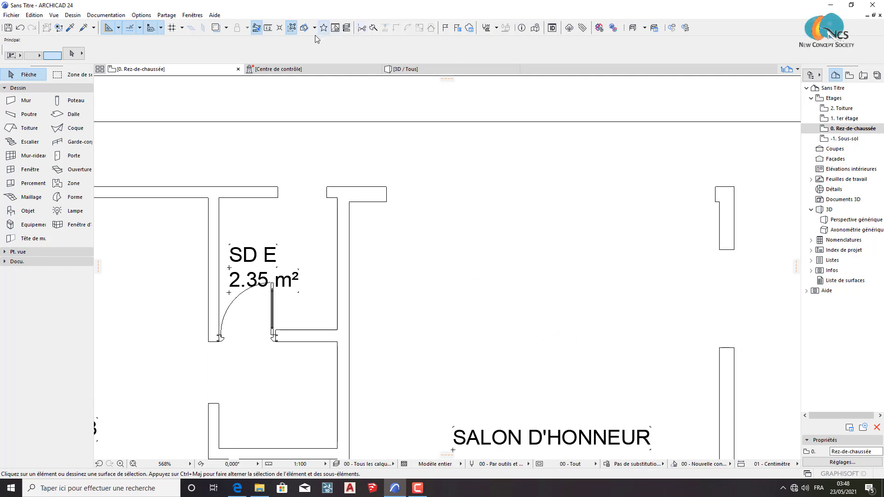
pyautogui.click(267, 28)
pyautogui.click(349, 226)
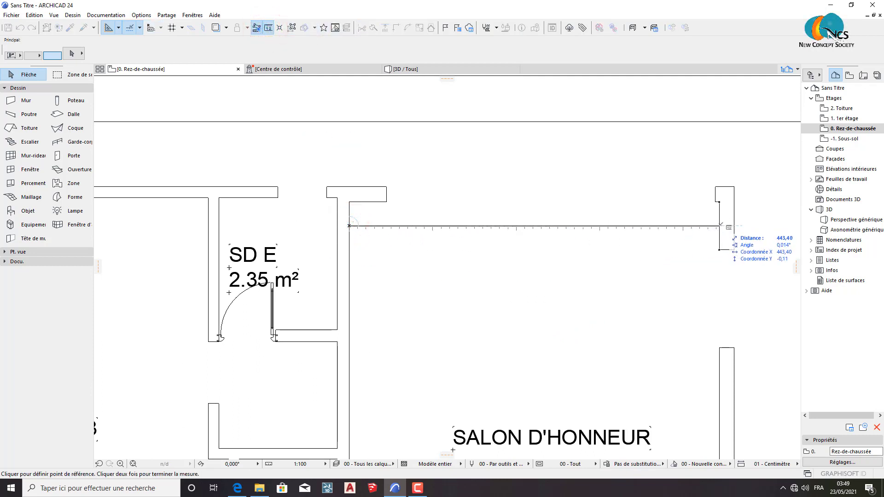
pyautogui.press('Escape')
pyautogui.scroll(-1, 519, 208)
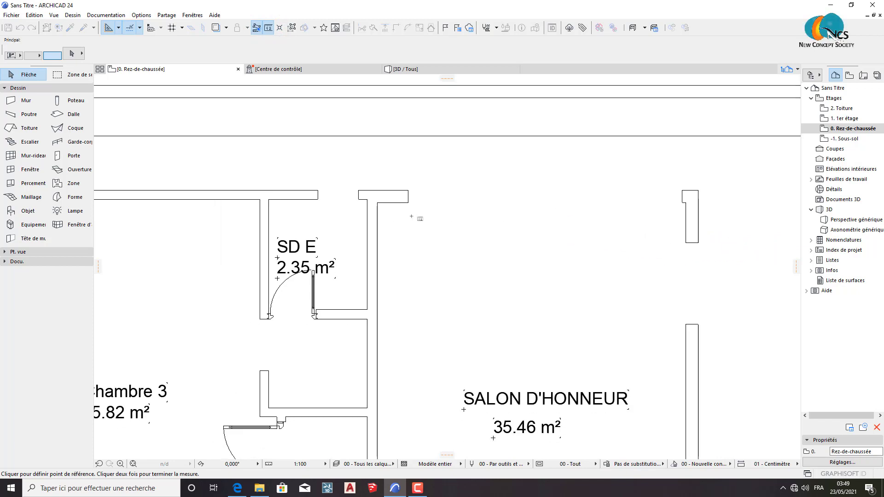
pyautogui.press('Escape')
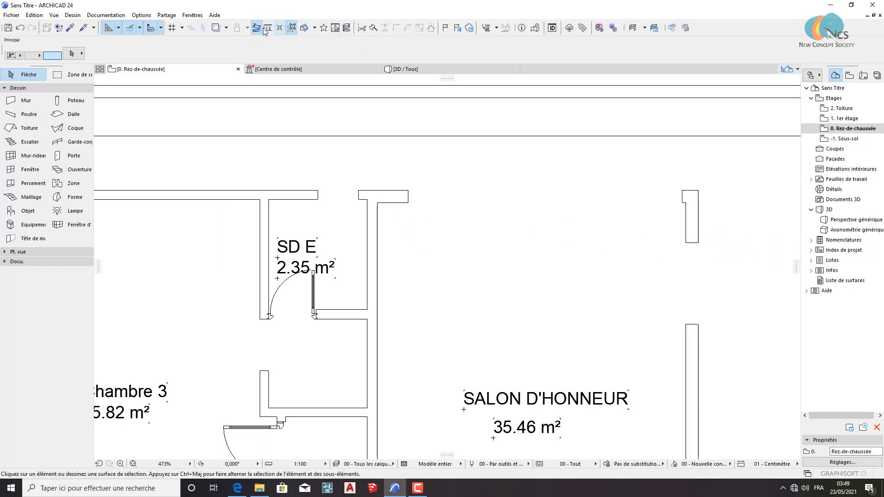
pyautogui.click(259, 28)
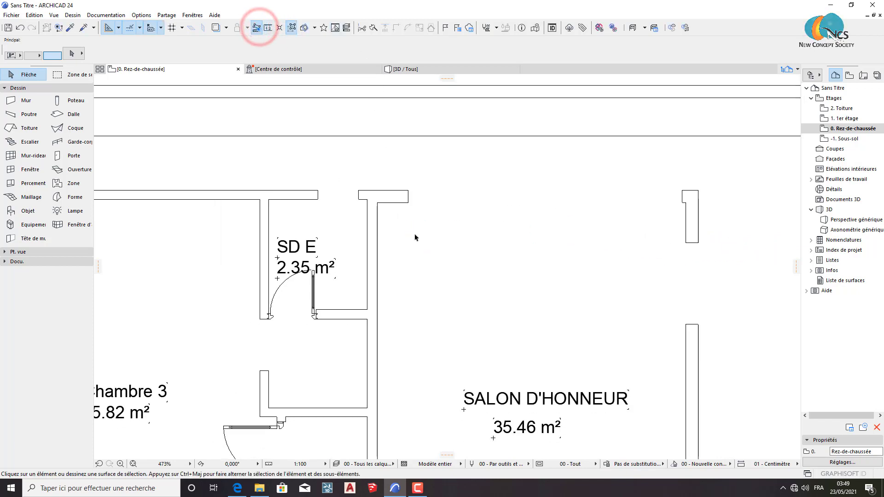
pyautogui.scroll(-3, 414, 237)
pyautogui.scroll(-2, 428, 262)
pyautogui.scroll(-2, 447, 295)
pyautogui.scroll(1, 473, 331)
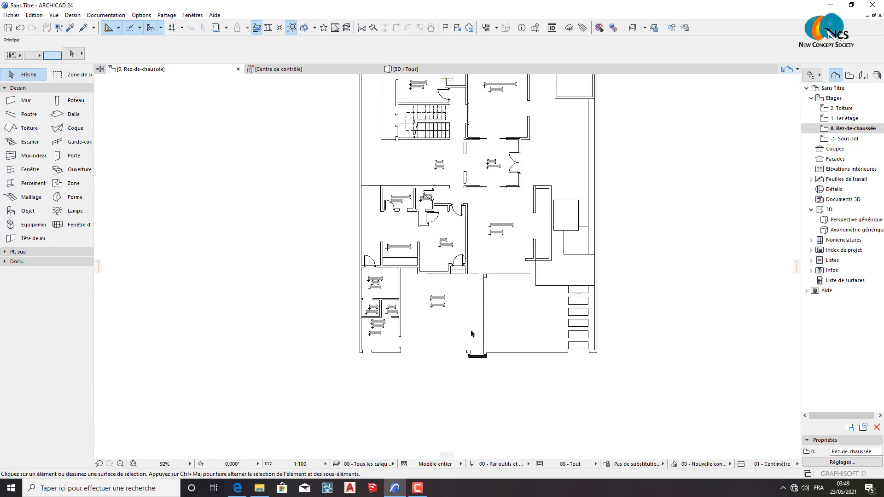
pyautogui.scroll(-1, 470, 345)
pyautogui.scroll(-3, 528, 277)
pyautogui.scroll(-1, 559, 240)
pyautogui.scroll(1, 559, 240)
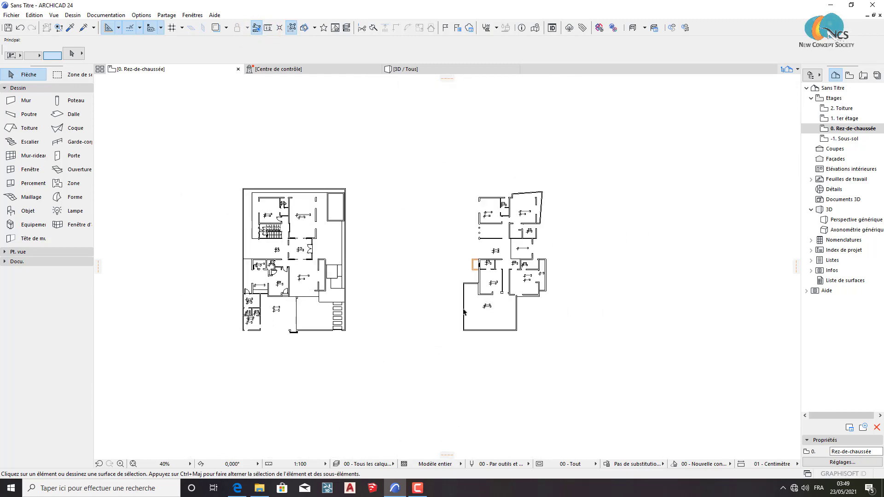
pyautogui.scroll(1, 576, 258)
pyautogui.scroll(1, 599, 276)
pyautogui.scroll(1, 613, 284)
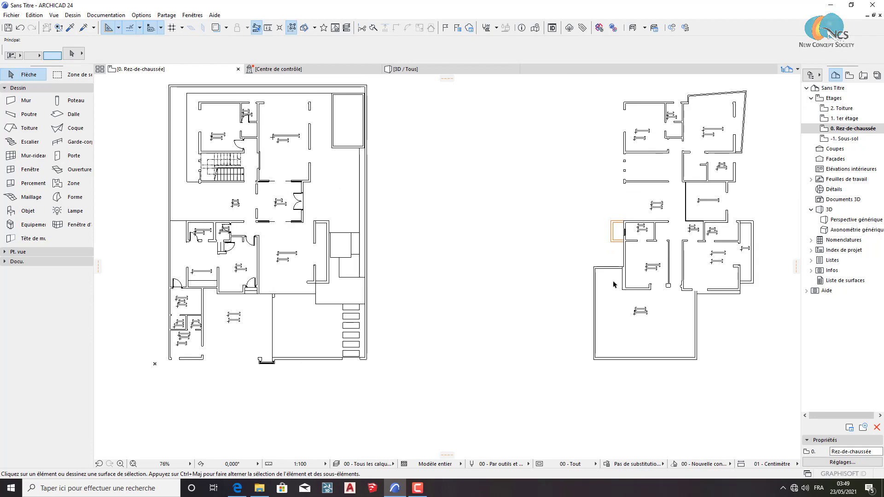
pyautogui.moveTo(614, 284); pyautogui.dragTo(618, 308, button='middle')
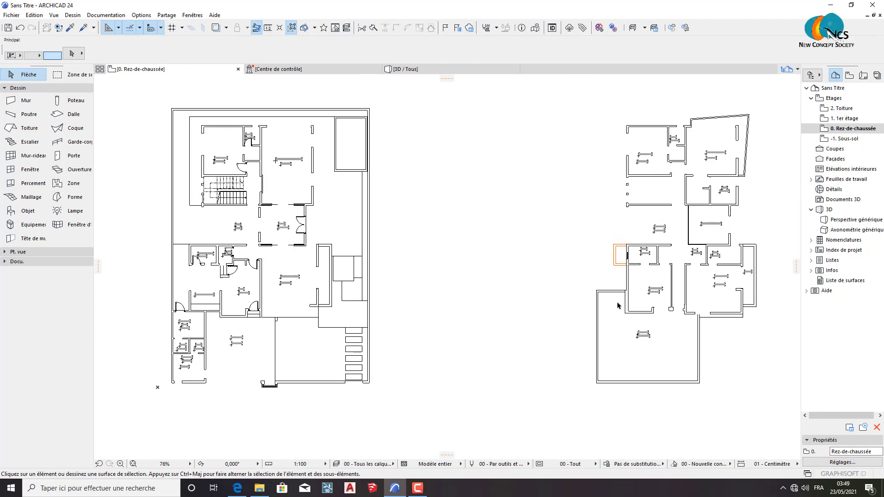
pyautogui.scroll(2, 257, 361)
pyautogui.scroll(2, 184, 363)
pyautogui.scroll(4, 133, 363)
pyautogui.scroll(-1, 333, 375)
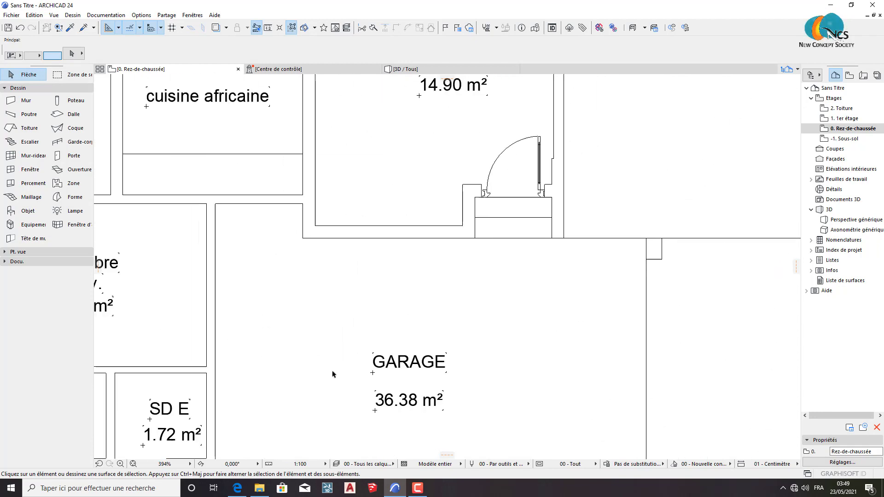
pyautogui.scroll(-8, 333, 375)
pyautogui.scroll(7, 409, 258)
pyautogui.scroll(3, 413, 255)
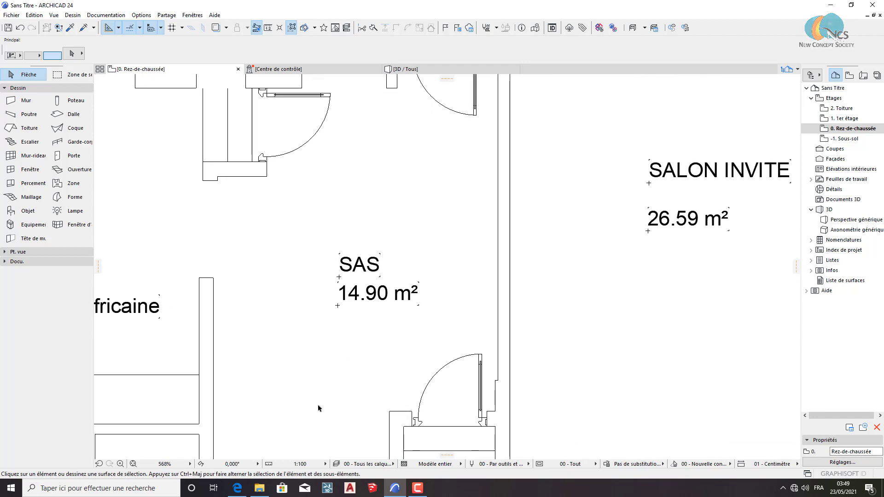
pyautogui.scroll(-4, 345, 399)
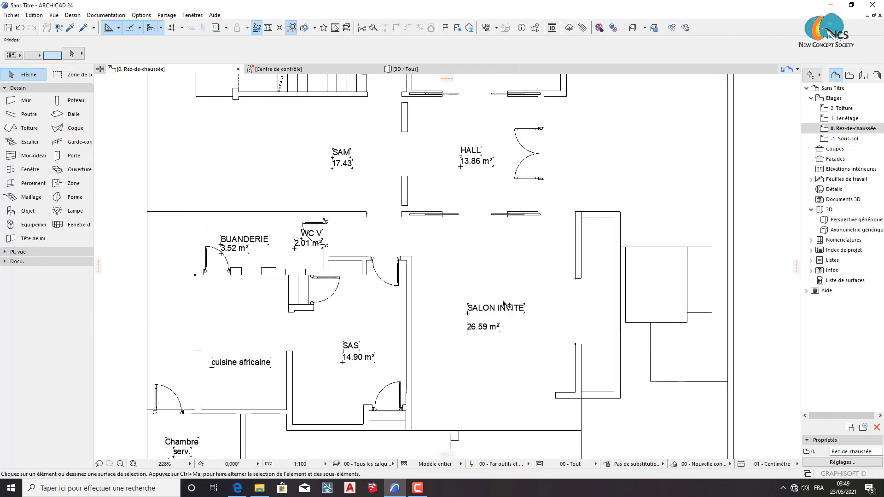
pyautogui.scroll(2, 504, 303)
pyautogui.scroll(3, 474, 333)
pyautogui.scroll(-5, 499, 363)
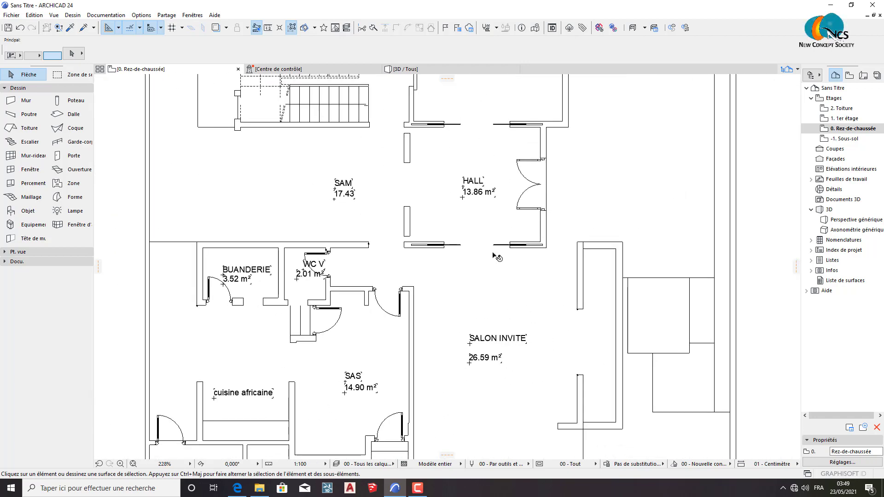
pyautogui.scroll(-5, 460, 341)
pyautogui.scroll(-4, 423, 322)
pyautogui.scroll(-1, 404, 311)
pyautogui.scroll(2, 383, 297)
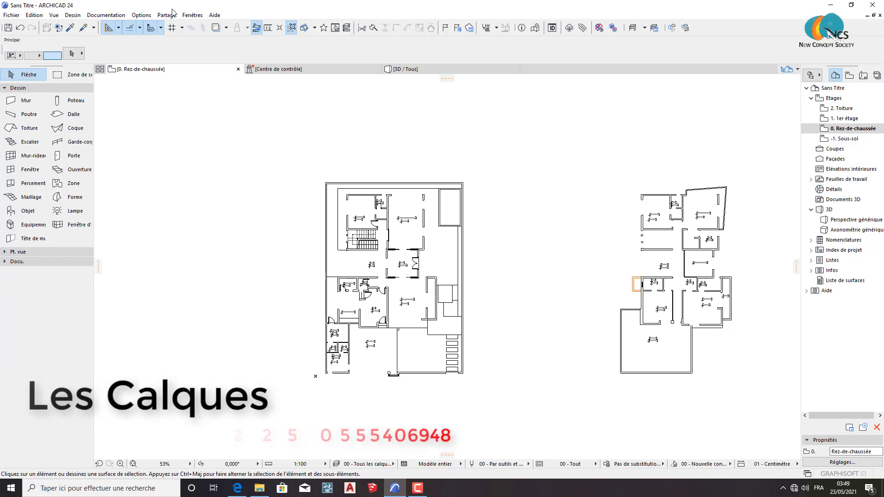
# Step: Open the Calques (Vues modèle) layer dialog with Ctrl+L and move it down-right
pyautogui.click(141, 18)
pyautogui.moveTo(170, 27)
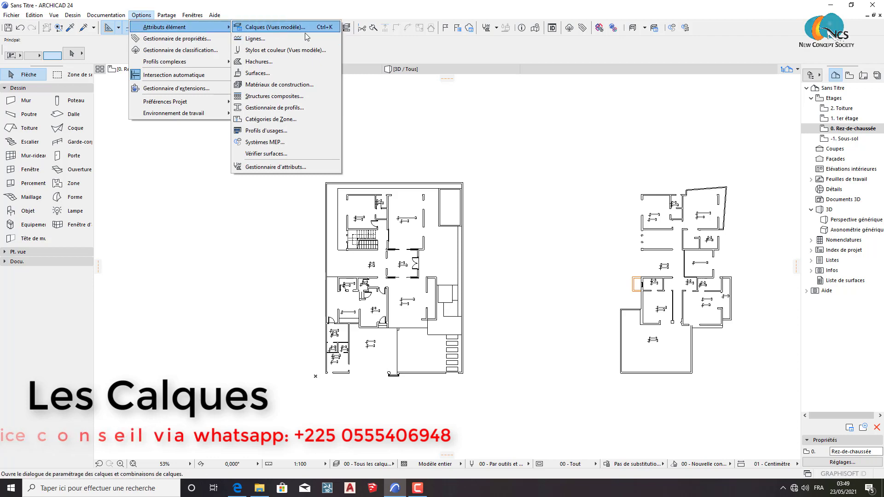
pyautogui.click(501, 134)
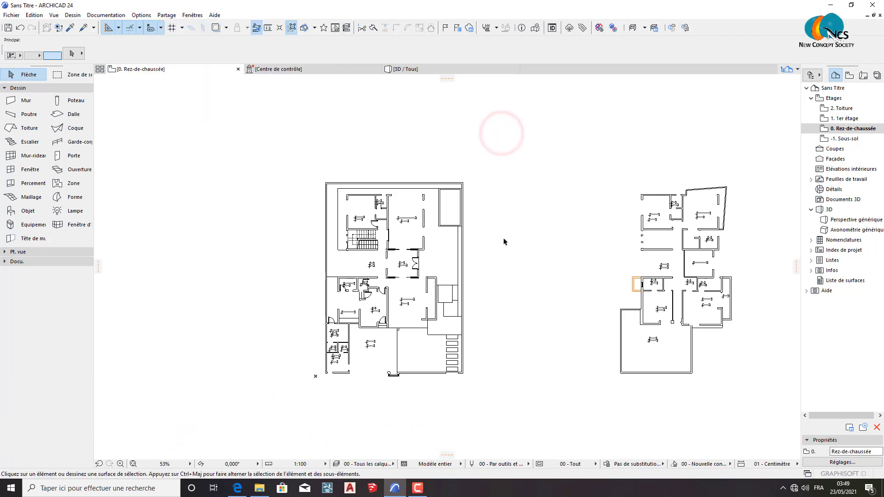
pyautogui.hotkey('ctrl', 'l')
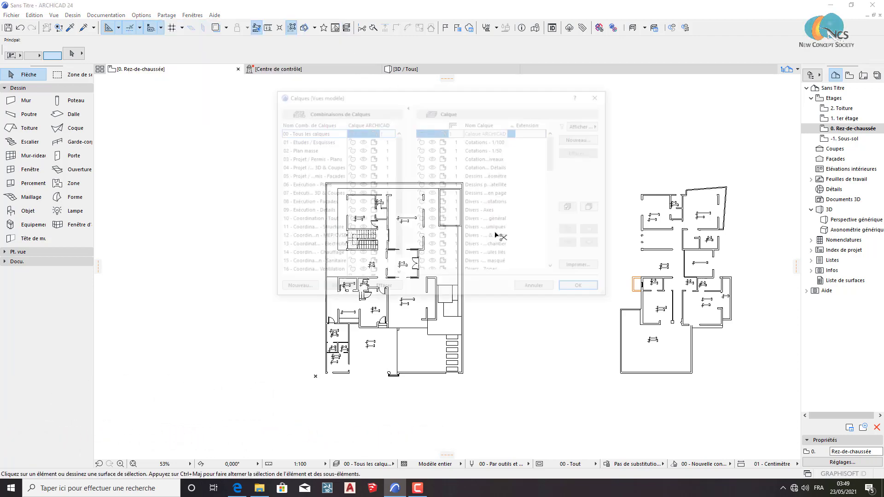
pyautogui.moveTo(430, 95); pyautogui.dragTo(444, 111)
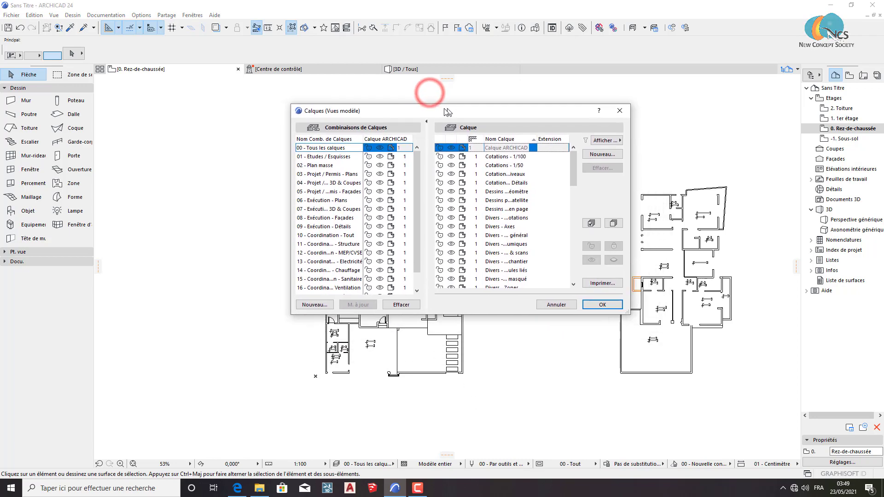
# Step: Scroll through the layer list to review the project's existing layers
pyautogui.scroll(-4, 469, 208)
pyautogui.scroll(-4, 470, 226)
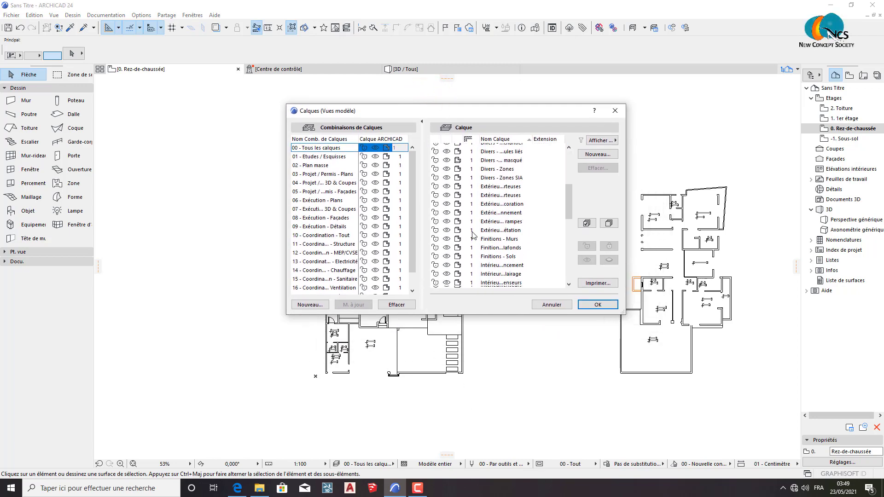
pyautogui.scroll(-3, 472, 236)
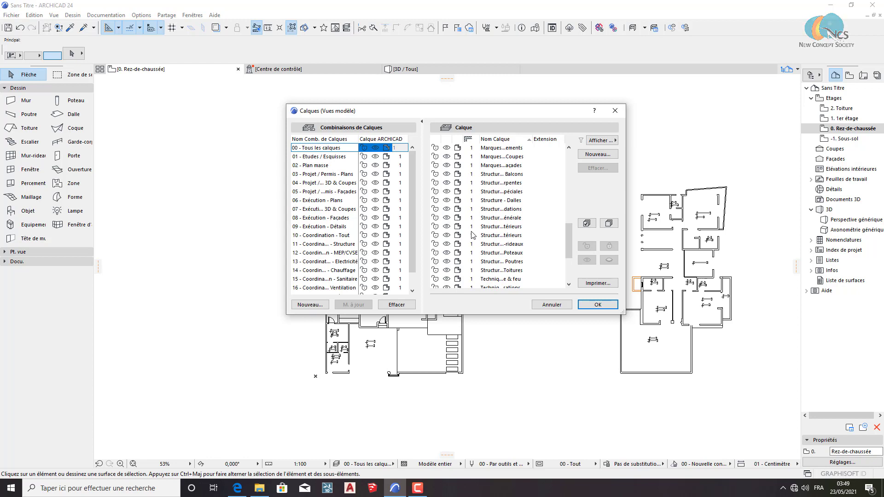
pyautogui.scroll(-3, 480, 264)
pyautogui.scroll(-1, 479, 258)
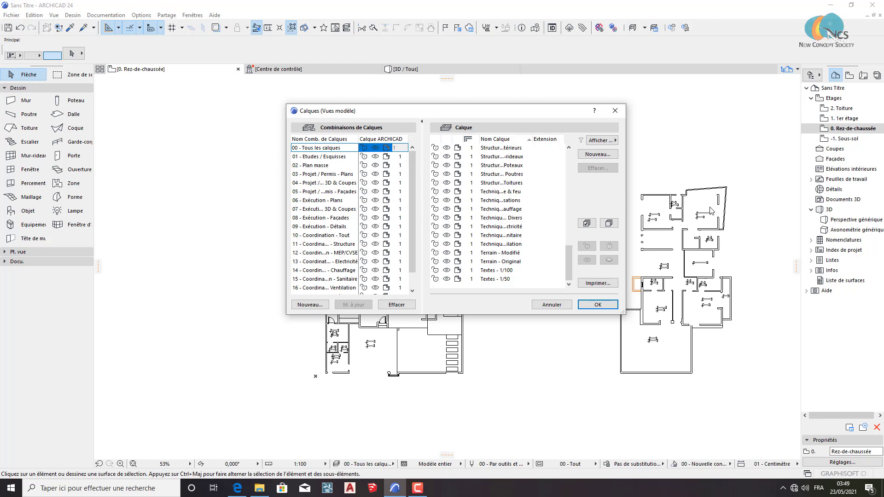
pyautogui.scroll(3, 496, 209)
pyautogui.scroll(3, 497, 209)
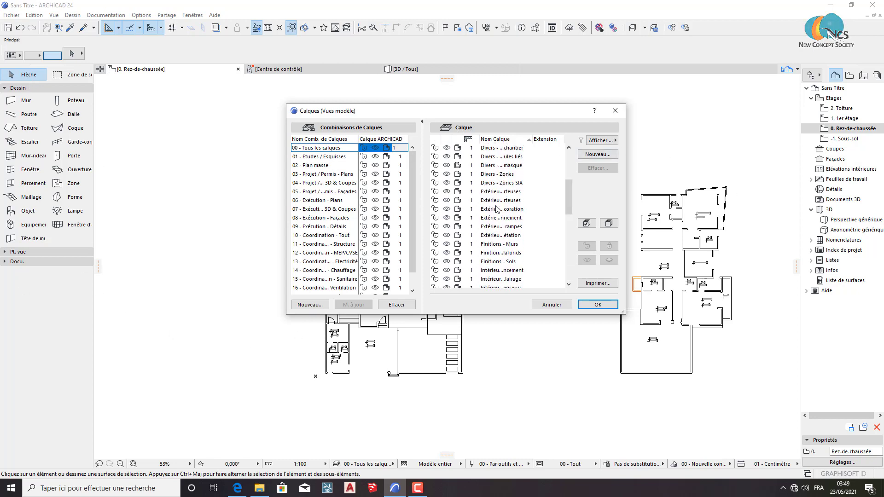
pyautogui.scroll(1, 496, 210)
pyautogui.scroll(2, 497, 210)
pyautogui.scroll(2, 496, 209)
# Step: Create a new layer named 'texte importé', correcting a typo in the name
pyautogui.moveTo(468, 110)
pyautogui.mouseDown()
pyautogui.moveTo(622, 199)
pyautogui.moveTo(676, 157)
pyautogui.mouseUp()
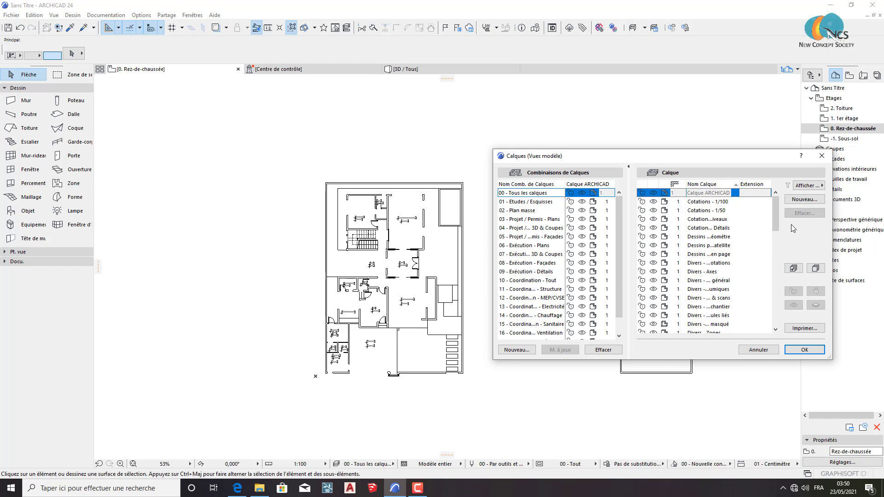
pyautogui.click(805, 200)
pyautogui.write('texw')
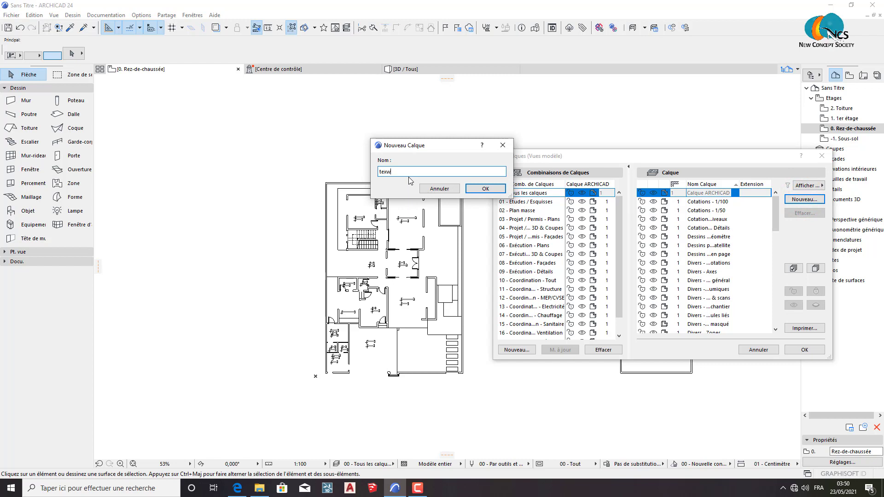
pyautogui.click(396, 168)
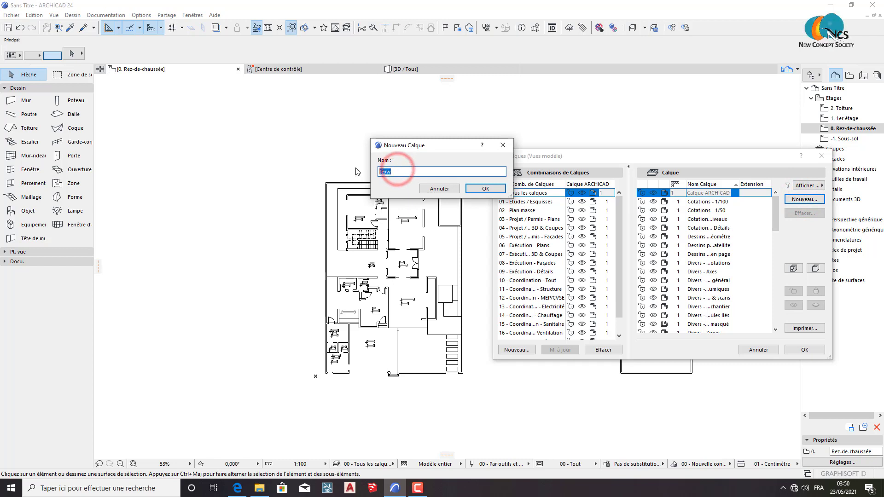
pyautogui.press('BackSpace')
pyautogui.press('BackSpace')
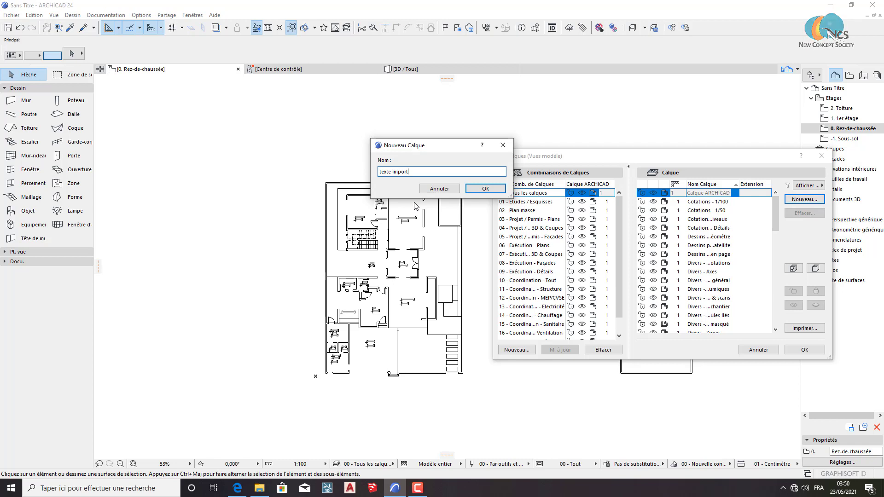
pyautogui.click(475, 193)
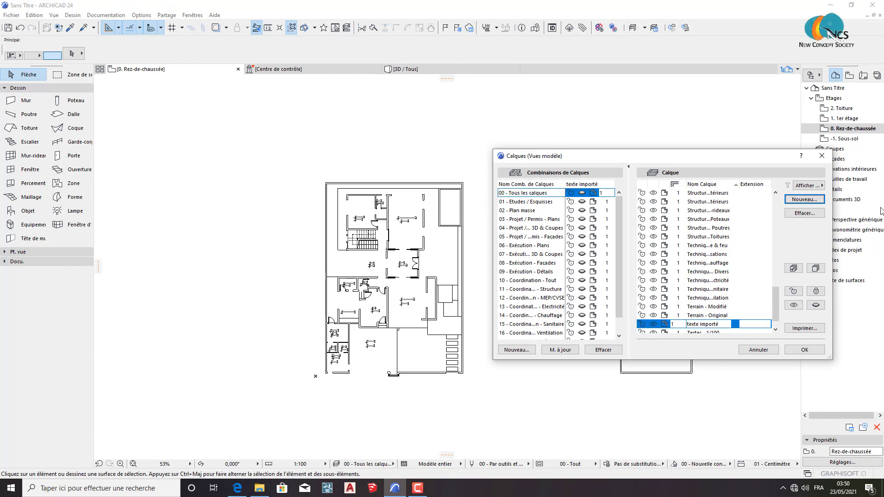
# Step: Create a second new layer named 'model importé'
pyautogui.click(808, 198)
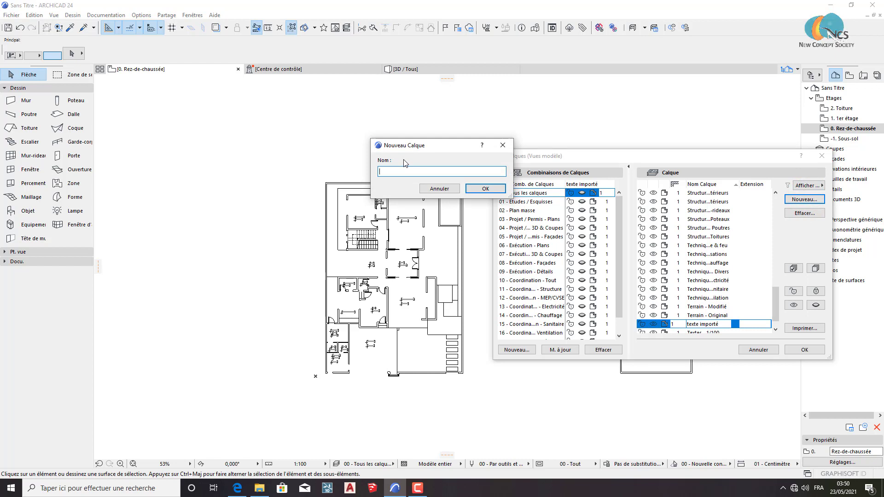
pyautogui.write('model importé')
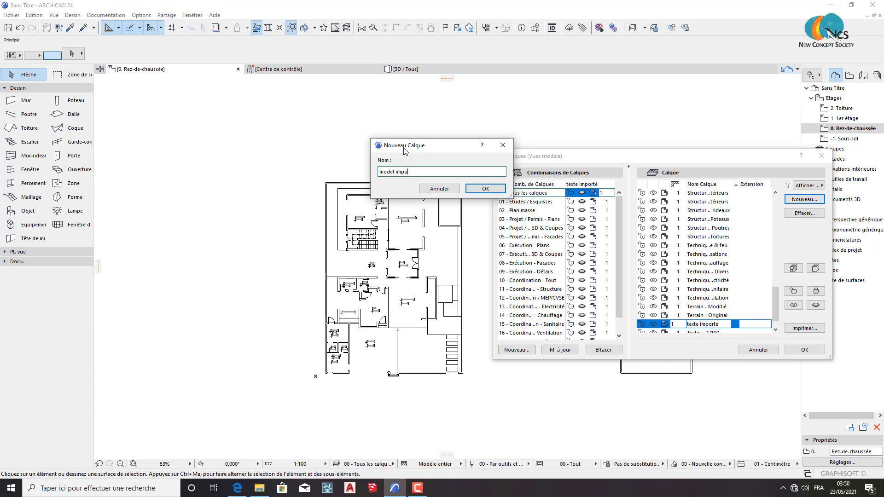
pyautogui.click(482, 192)
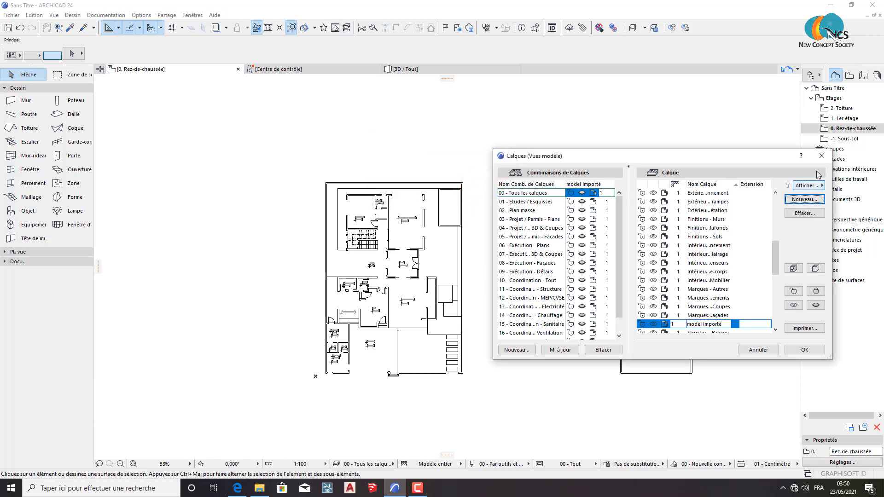
# Step: Close the layer dialog and select the HALL label text on the plan
pyautogui.click(804, 350)
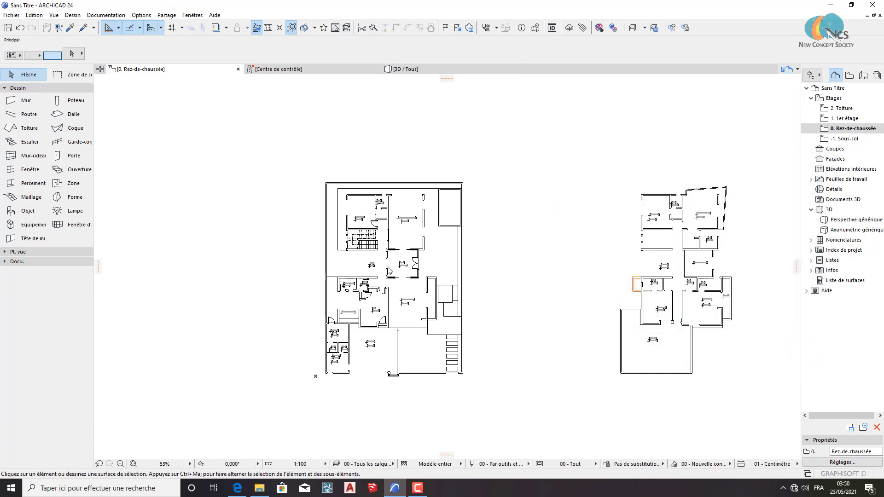
pyautogui.scroll(3, 389, 281)
pyautogui.scroll(2, 391, 276)
pyautogui.scroll(3, 401, 269)
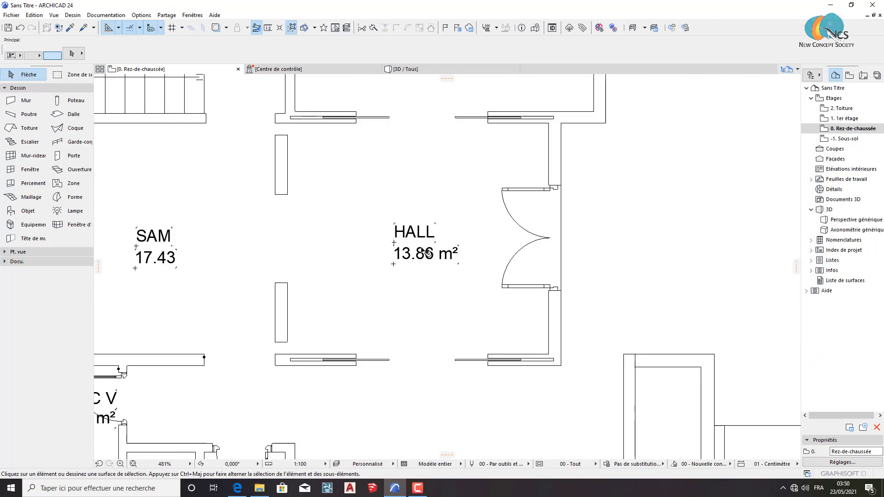
pyautogui.scroll(2, 410, 261)
pyautogui.click(405, 258)
pyautogui.click(476, 298)
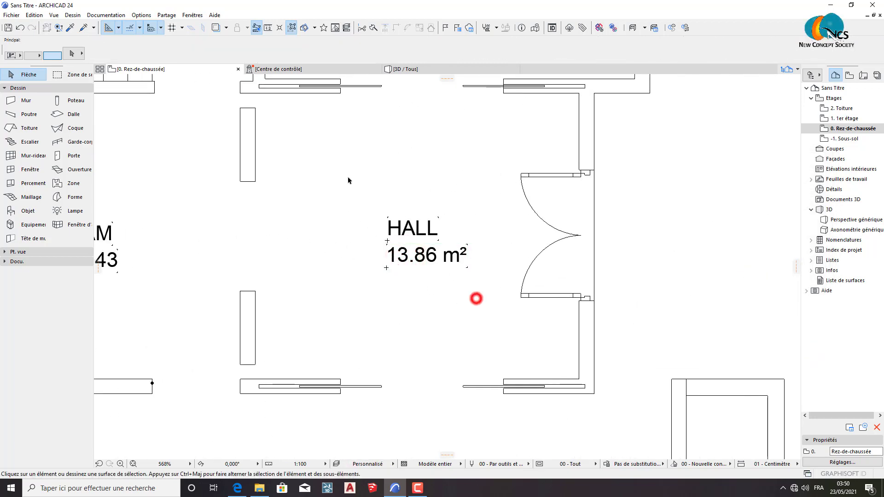
pyautogui.click(347, 177)
pyautogui.click(527, 342)
# Step: Activate the Texte tool and select every text in the plan with Ctrl+A
pyautogui.scroll(-1, 374, 199)
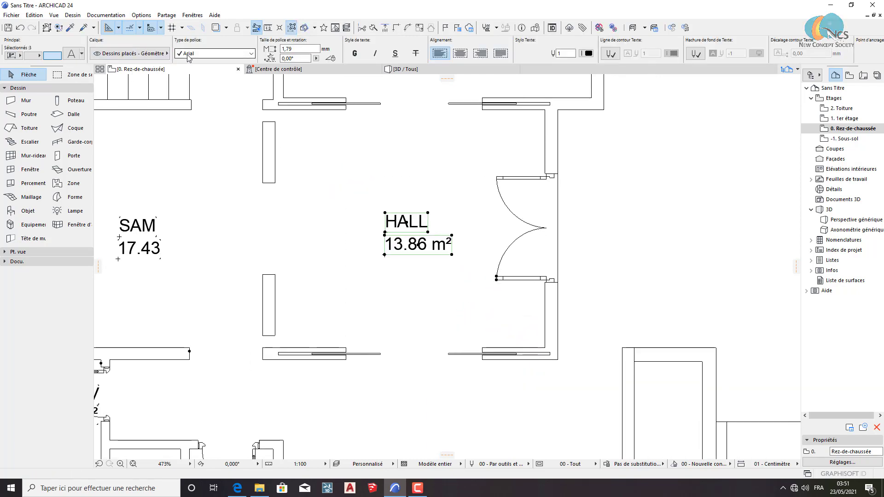
pyautogui.click(21, 262)
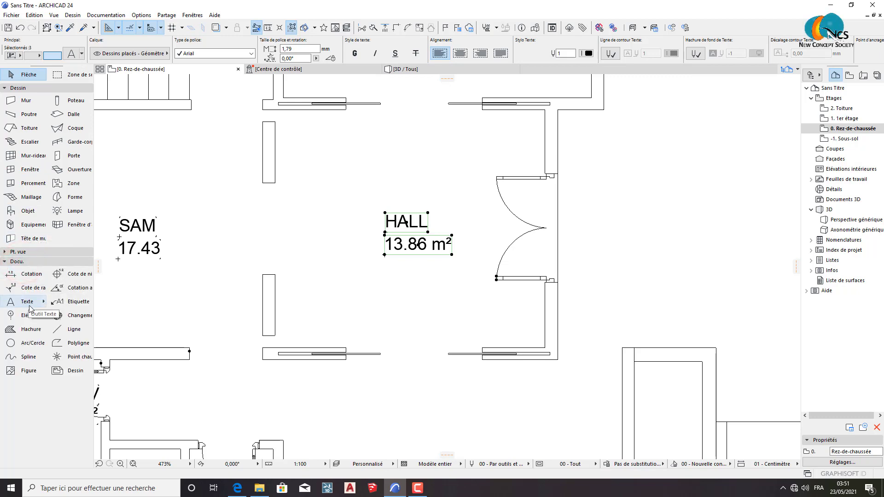
pyautogui.click(28, 304)
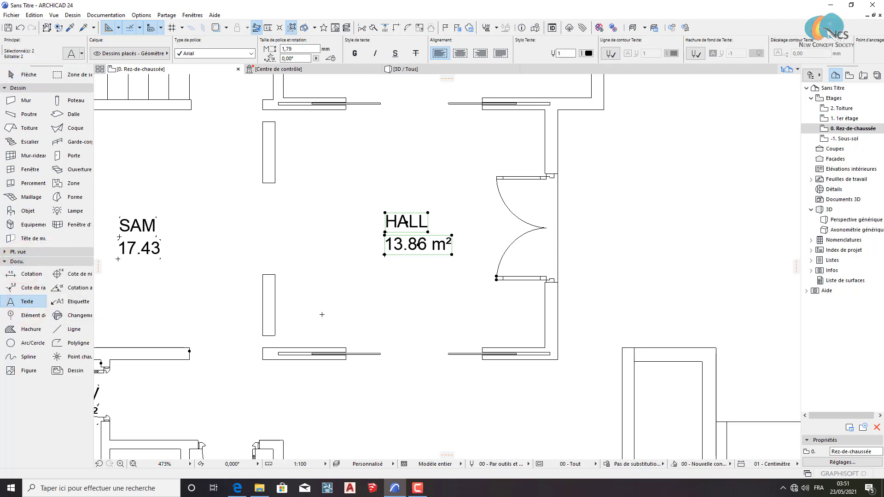
pyautogui.hotkey('ctrl', 'a')
# Step: Assign all selected texts to the 'texte importé' layer from the Info Box
pyautogui.scroll(-3, 350, 294)
pyautogui.scroll(-3, 386, 239)
pyautogui.scroll(-3, 437, 217)
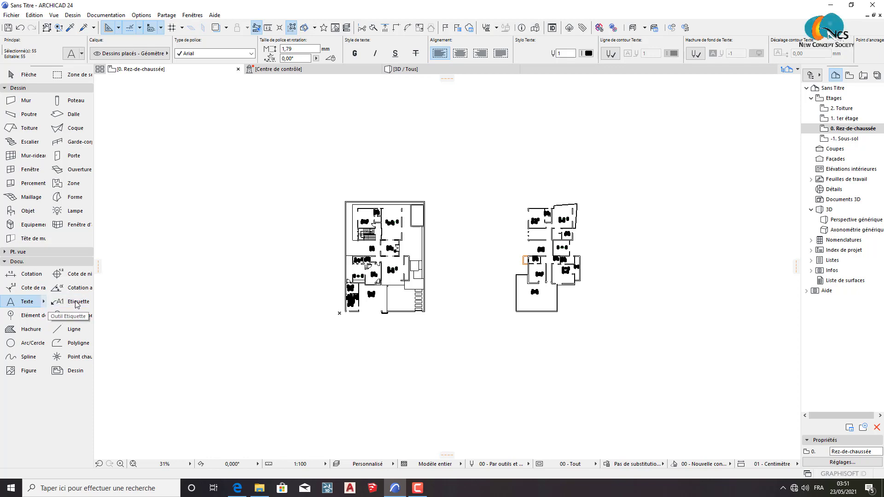
pyautogui.scroll(4, 515, 295)
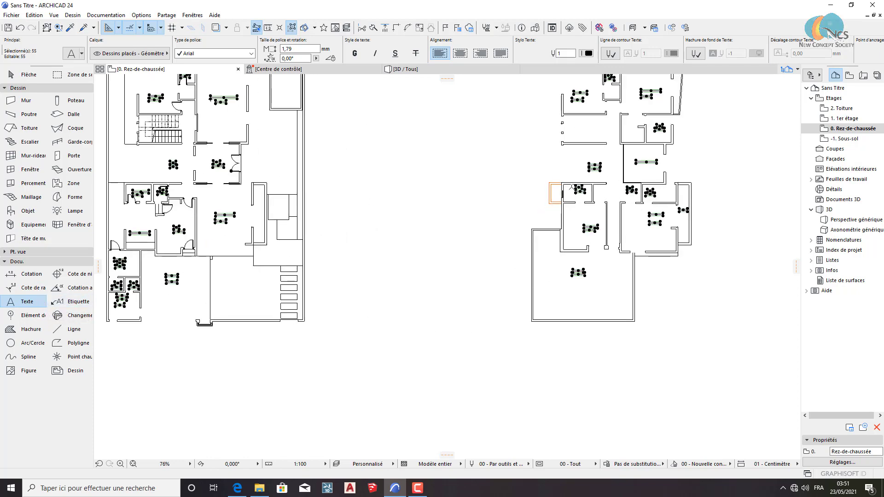
pyautogui.scroll(-1, 467, 230)
pyautogui.scroll(-1, 514, 227)
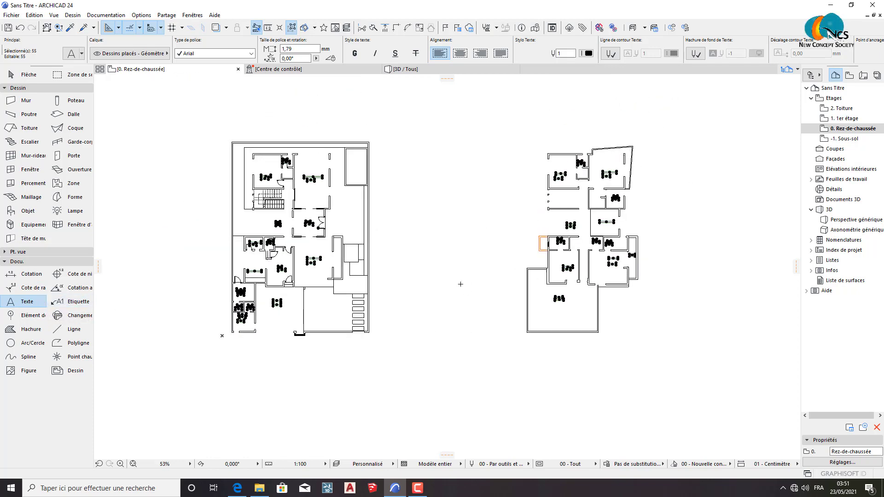
pyautogui.click(132, 54)
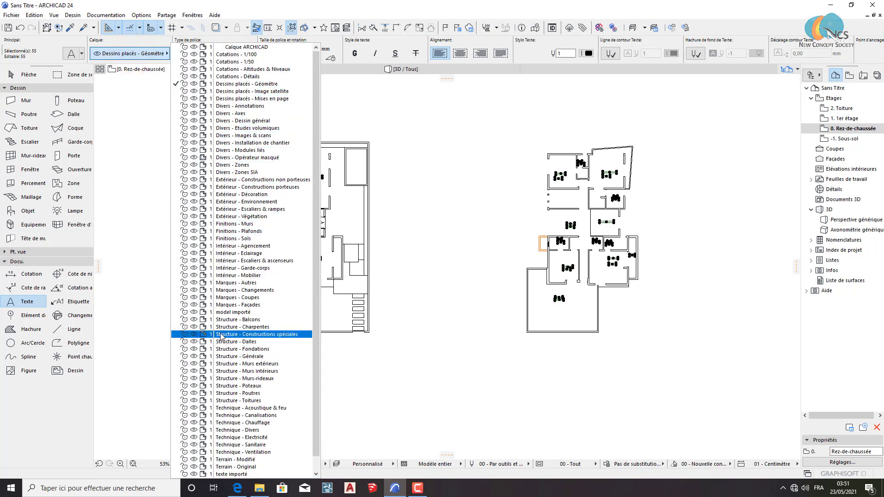
pyautogui.scroll(-1, 221, 336)
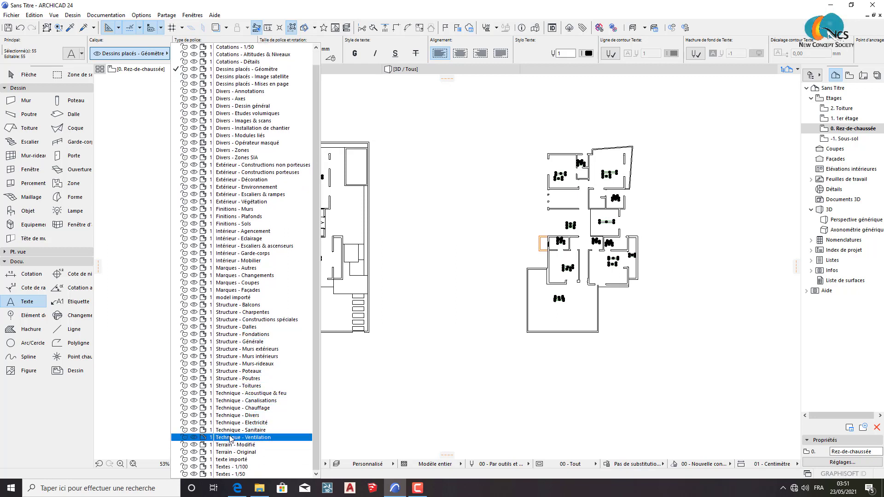
pyautogui.click(223, 460)
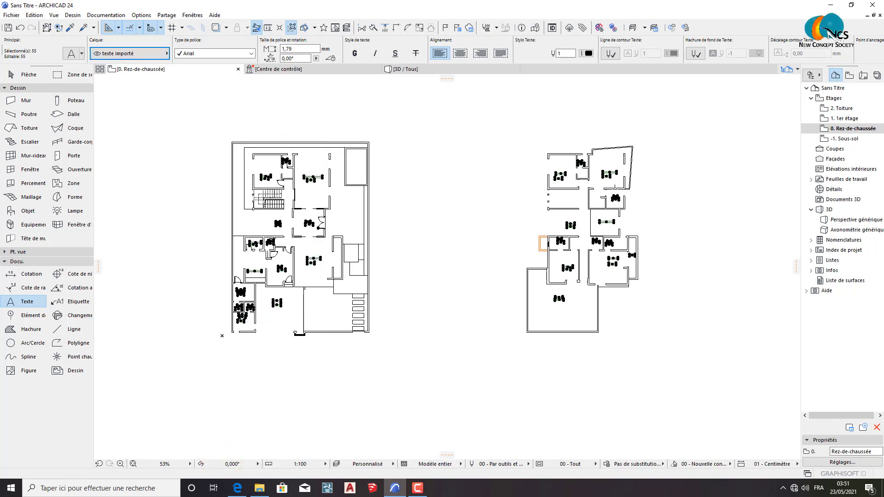
# Step: Deselect the texts, hide the 'texte importé' layer, and return to the Arrow tool
pyautogui.click(482, 193)
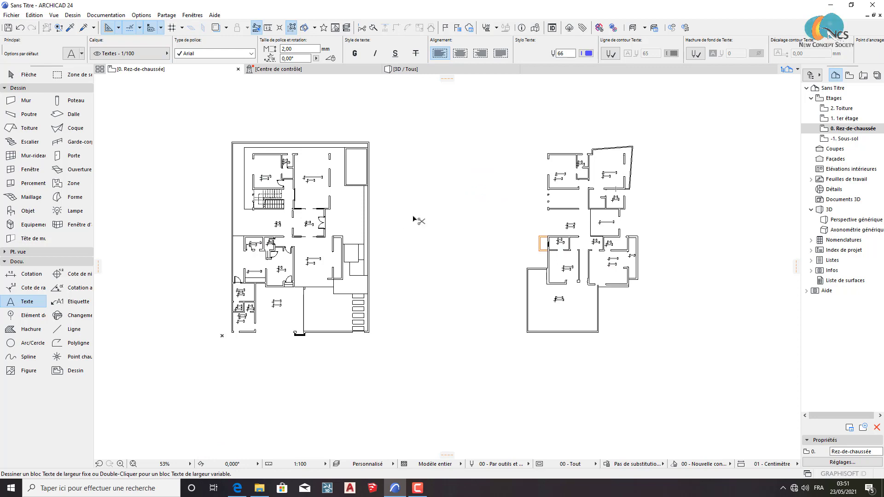
pyautogui.hotkey('ctrl', 'l')
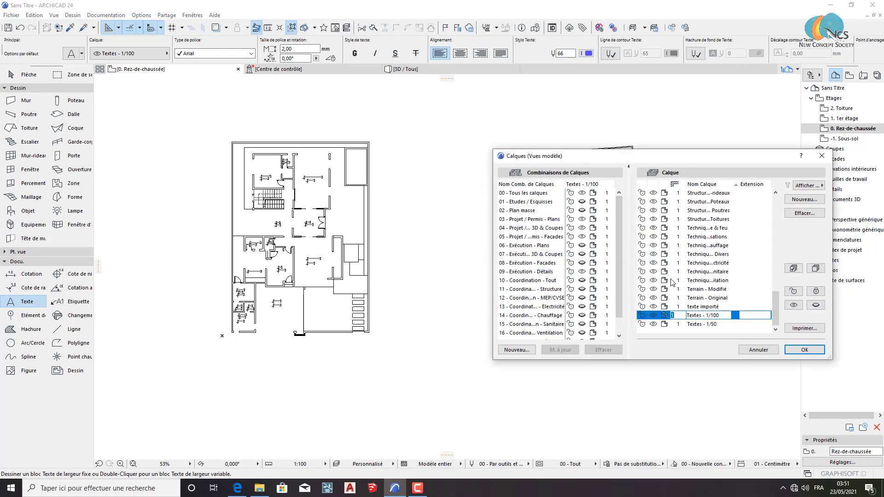
pyautogui.click(705, 307)
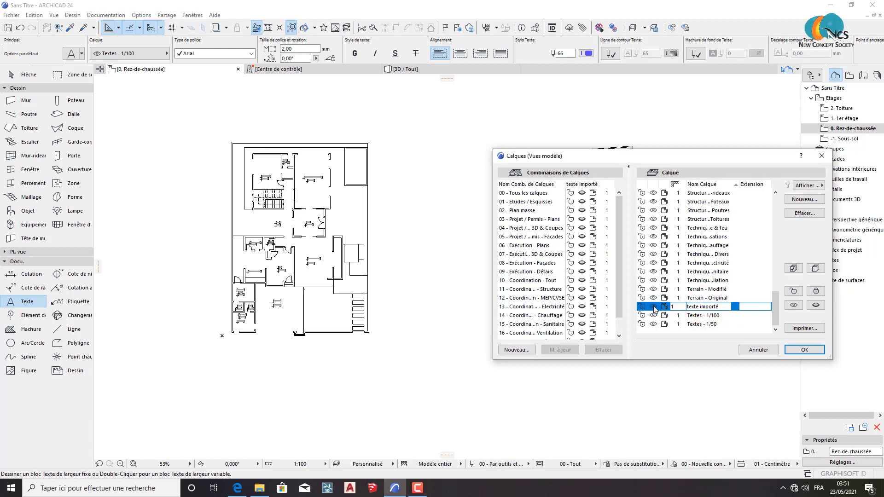
pyautogui.click(653, 307)
pyautogui.click(803, 350)
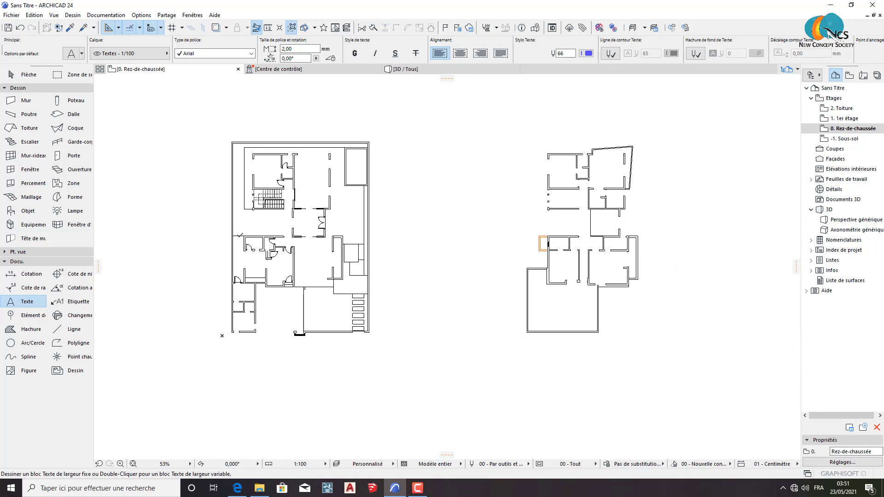
pyautogui.click(21, 72)
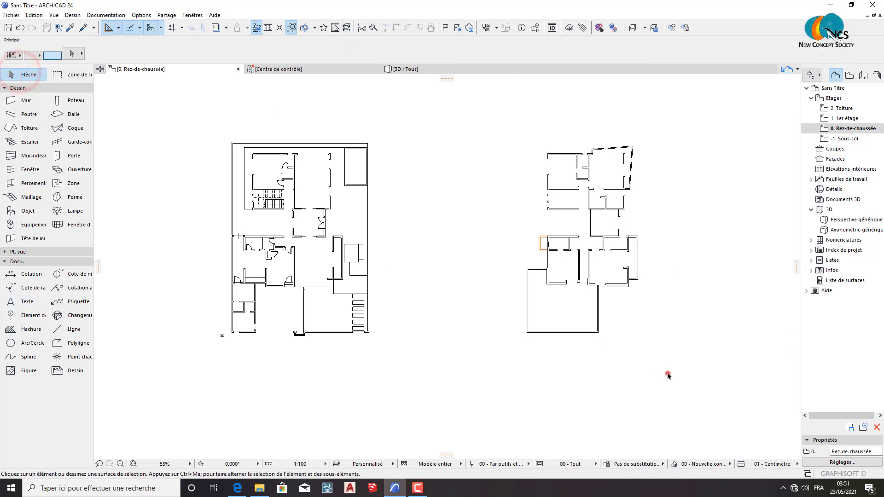
# Step: Marquee-select all imported plan lines and place them on the 'model importé' layer
pyautogui.moveTo(668, 376); pyautogui.dragTo(208, 109)
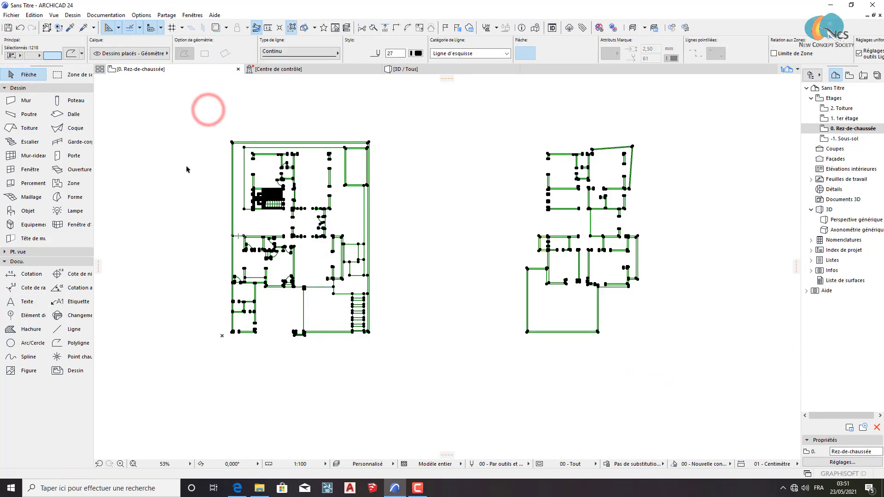
pyautogui.click(138, 54)
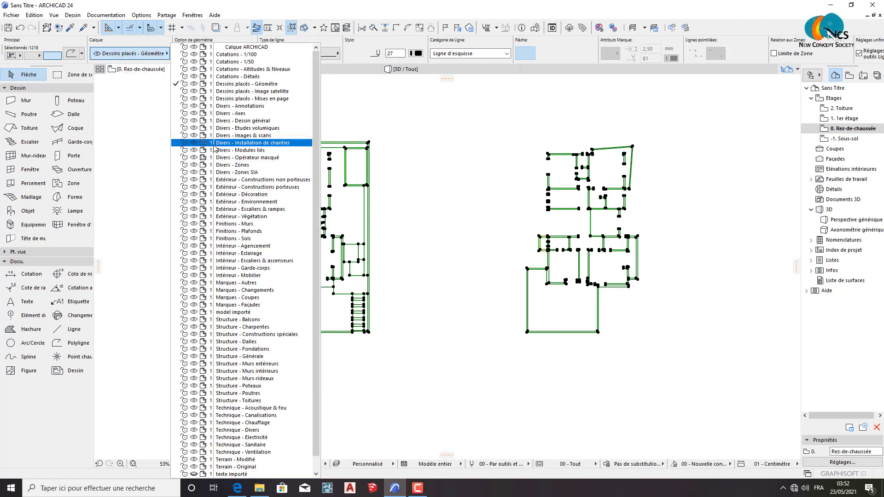
pyautogui.scroll(-1, 229, 272)
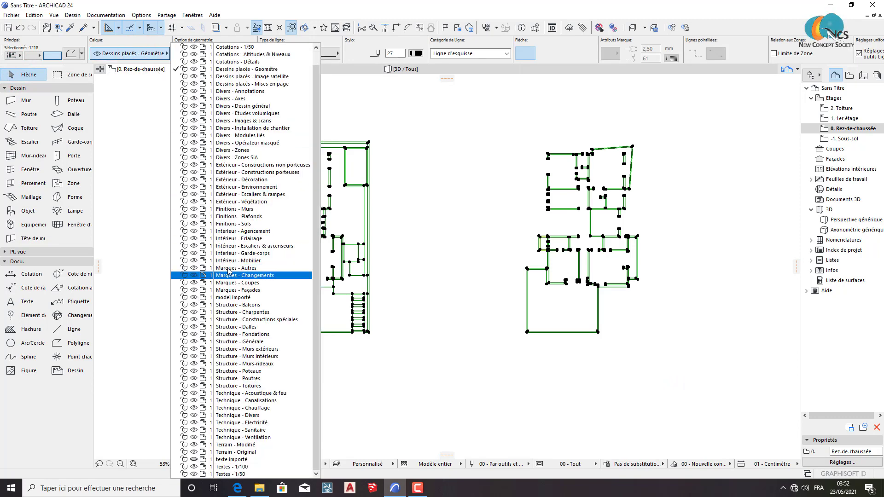
pyautogui.click(234, 298)
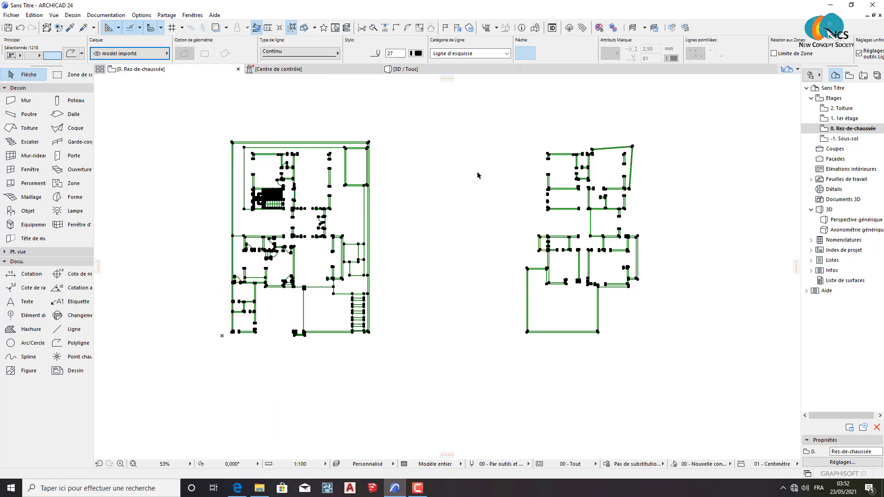
pyautogui.click(444, 226)
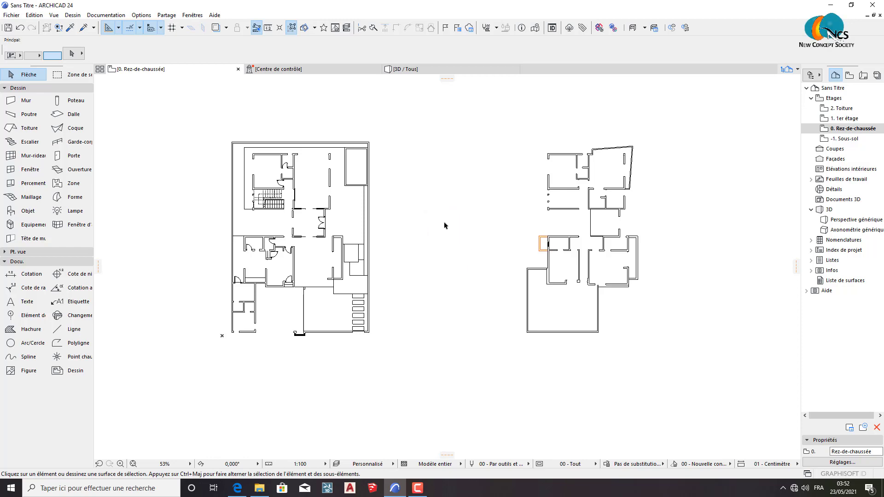
# Step: Hide the 'model importé' layer
pyautogui.hotkey('ctrl', 'l')
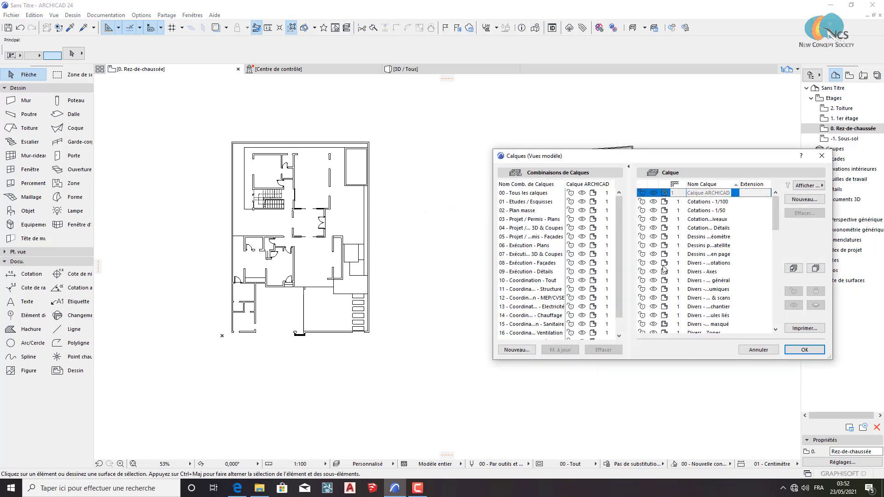
pyautogui.scroll(-2, 679, 262)
pyautogui.scroll(-1, 680, 281)
pyautogui.scroll(-2, 682, 309)
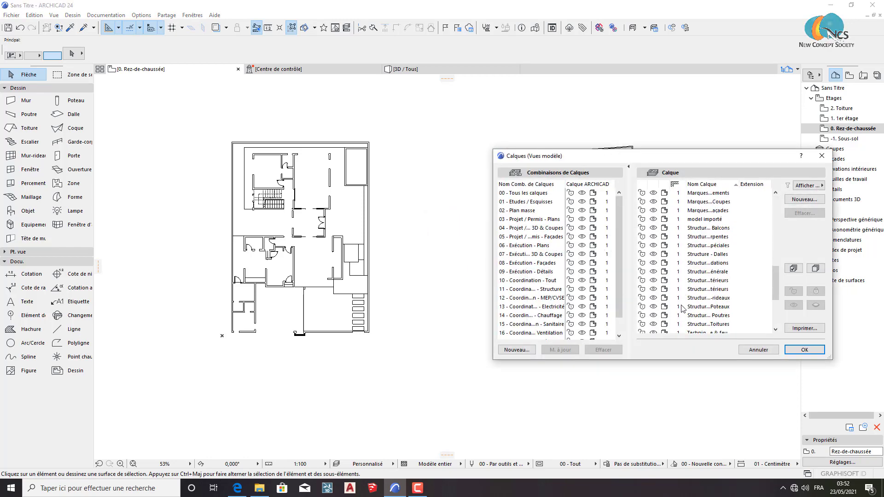
pyautogui.click(653, 219)
pyautogui.click(805, 350)
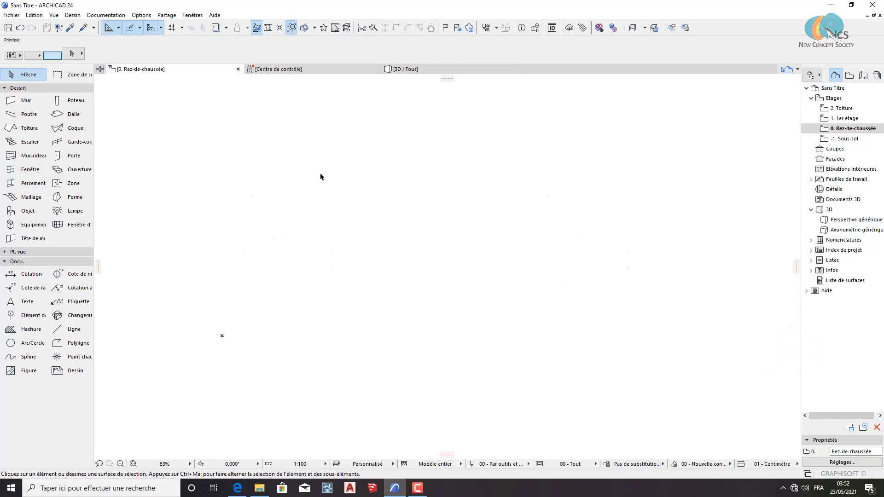
# Step: Make the 'texte importé' layer visible again
pyautogui.hotkey('ctrl', 'l')
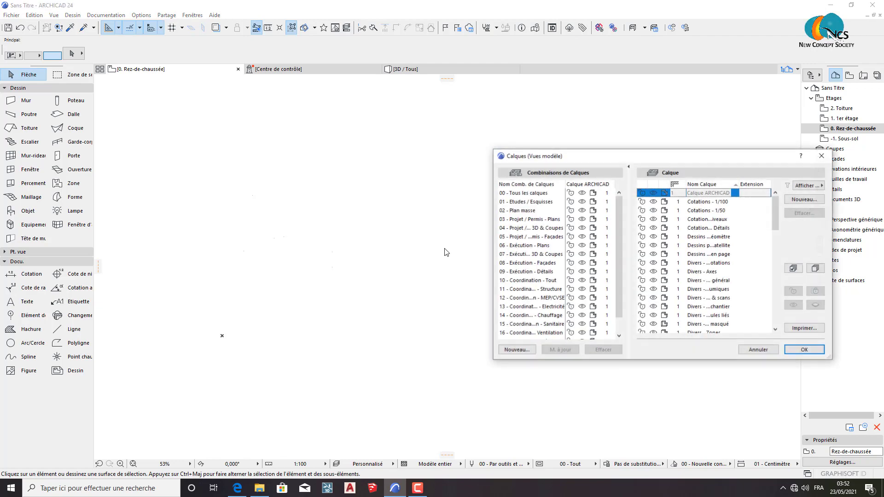
pyautogui.scroll(-2, 685, 331)
pyautogui.scroll(-2, 663, 306)
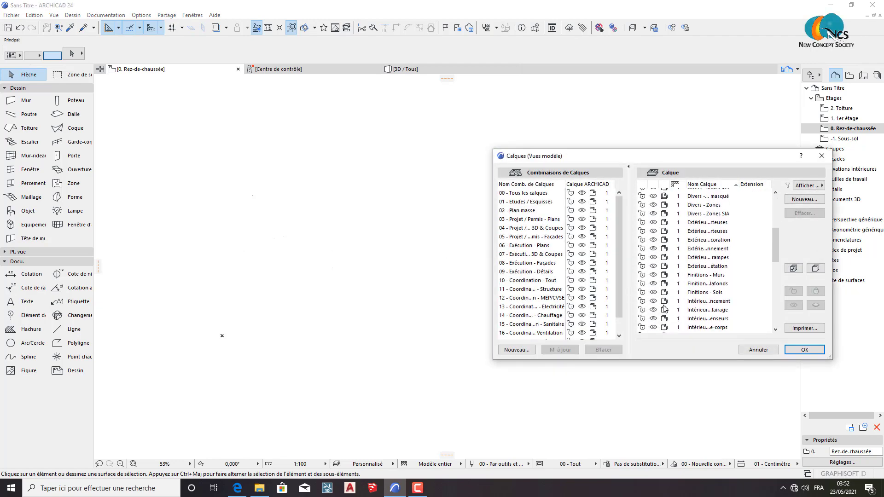
pyautogui.scroll(-2, 662, 306)
pyautogui.scroll(-2, 662, 306)
pyautogui.scroll(-2, 663, 307)
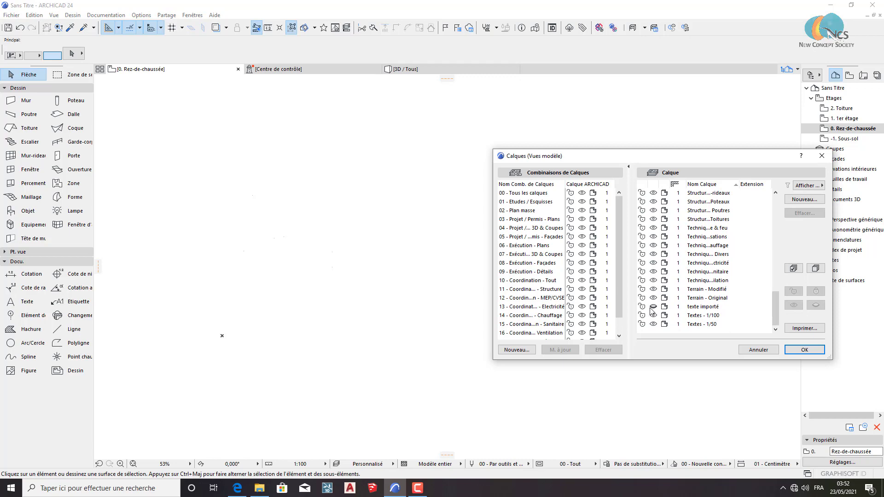
pyautogui.click(652, 307)
pyautogui.click(801, 349)
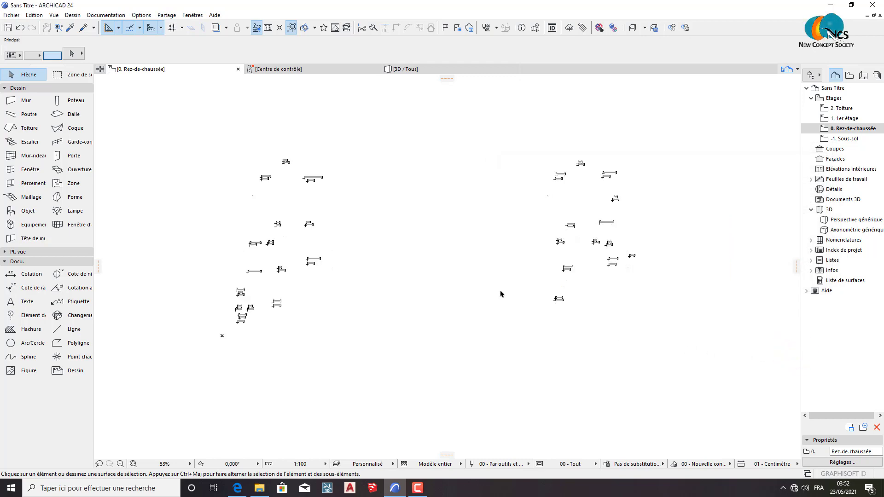
# Step: Show 'model importé' and hide 'texte importé', leaving only the plan geometry visible
pyautogui.hotkey('ctrl', 'l')
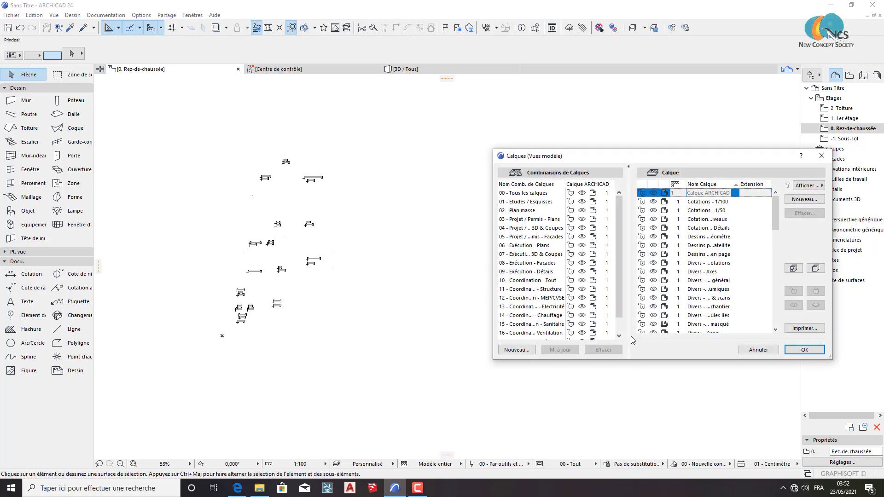
pyautogui.scroll(-2, 680, 292)
pyautogui.scroll(-3, 680, 293)
pyautogui.scroll(-1, 680, 293)
pyautogui.scroll(-2, 677, 285)
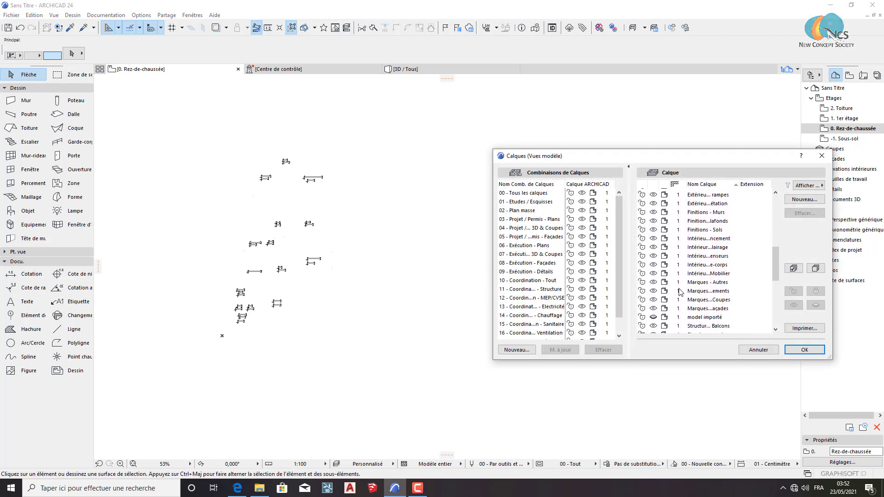
pyautogui.scroll(-2, 670, 267)
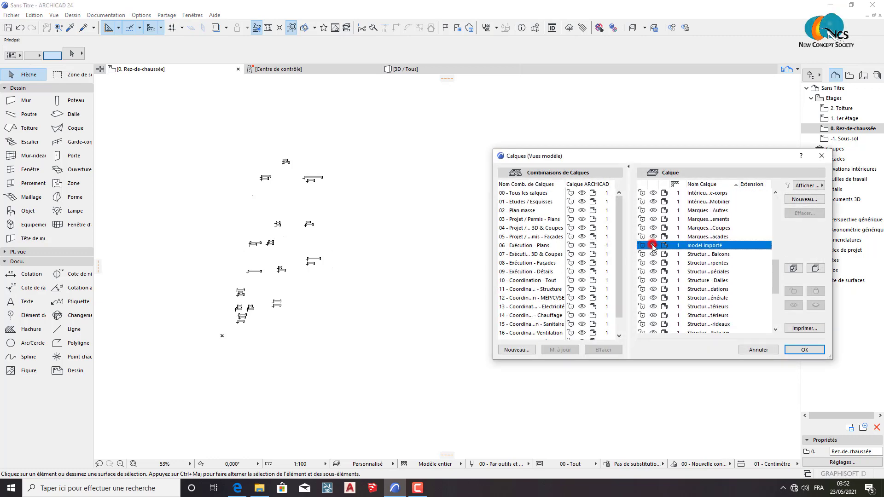
pyautogui.click(651, 245)
pyautogui.scroll(-2, 670, 276)
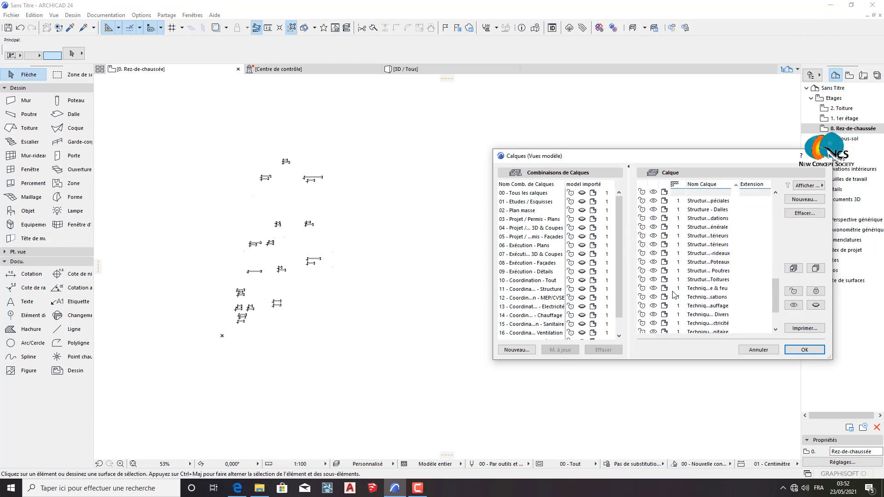
pyautogui.scroll(-2, 672, 283)
pyautogui.scroll(-1, 676, 293)
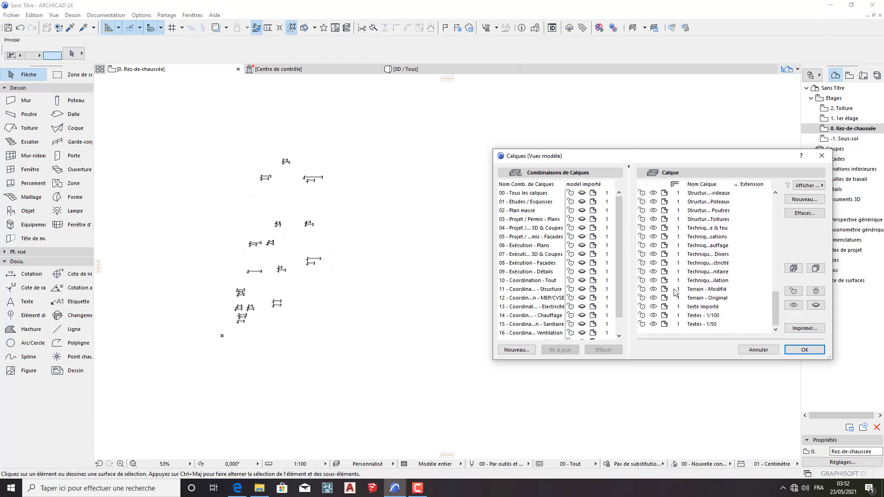
pyautogui.click(653, 306)
pyautogui.click(804, 350)
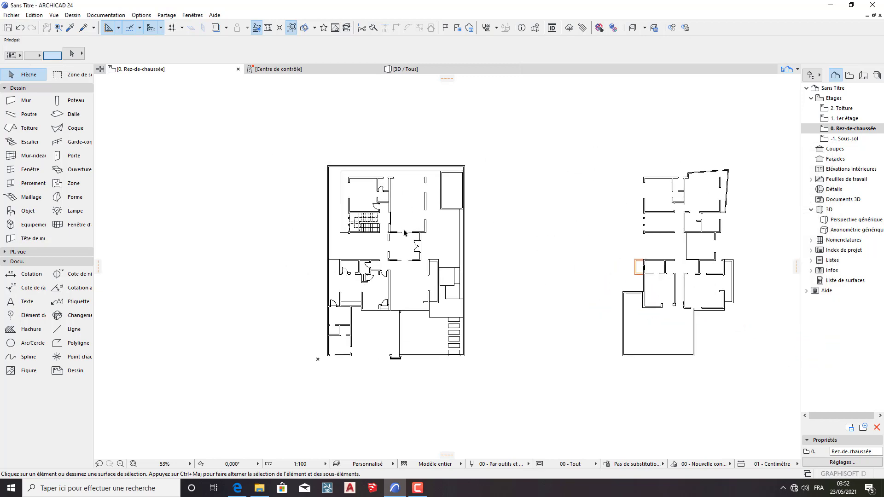
# Step: Zoom into the staircase and switch to the Mur (wall) tool
pyautogui.scroll(3, 404, 232)
pyautogui.scroll(-2, 478, 222)
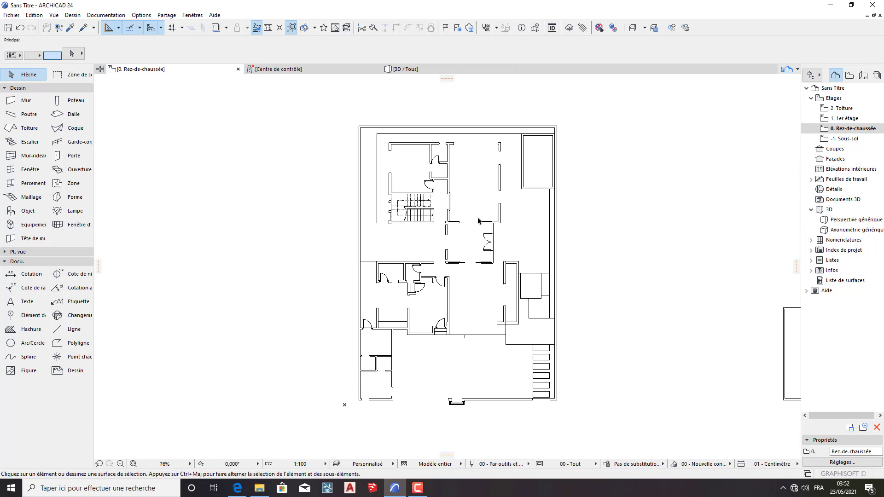
pyautogui.click(21, 100)
# Step: Pan and zoom out to bring both imported floor plans into view
pyautogui.scroll(3, 383, 156)
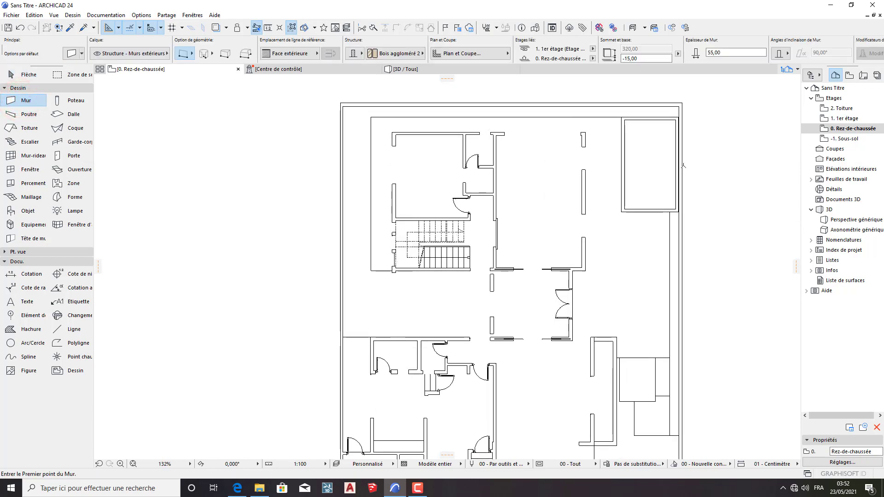
pyautogui.scroll(4, 442, 239)
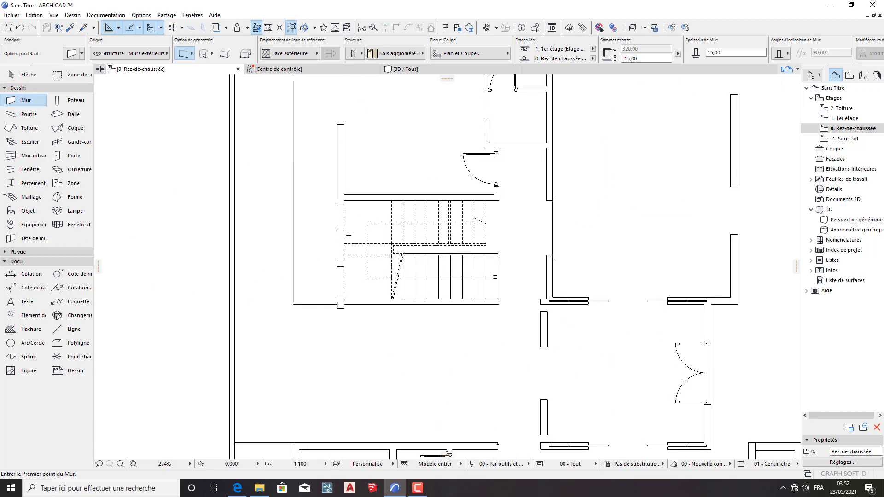
pyautogui.scroll(-8, 349, 235)
pyautogui.scroll(2, 532, 268)
pyautogui.scroll(2, 532, 269)
pyautogui.scroll(1, 531, 268)
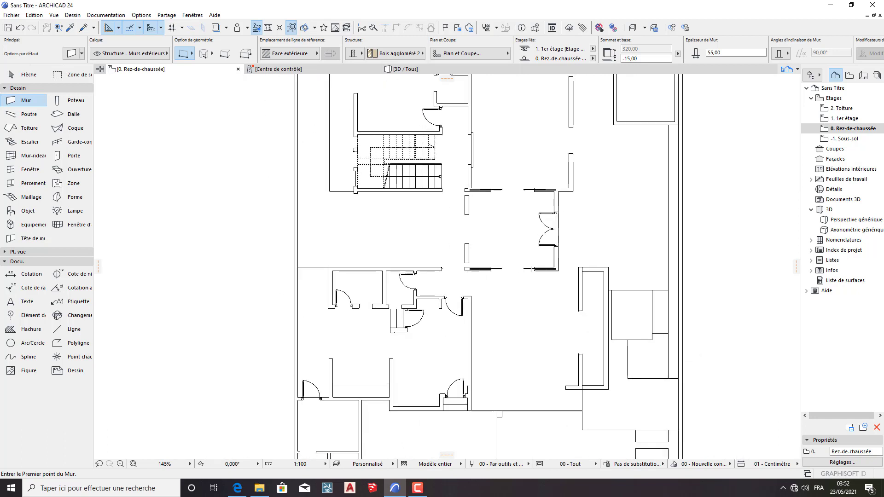
pyautogui.scroll(-2, 531, 269)
pyautogui.scroll(-1, 527, 273)
pyautogui.moveTo(528, 272); pyautogui.dragTo(450, 259, button='middle')
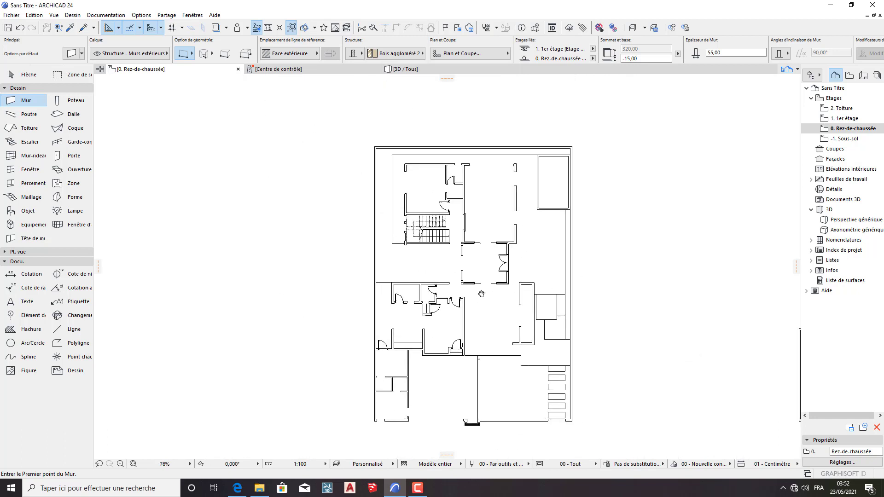
pyautogui.scroll(-1, 453, 257)
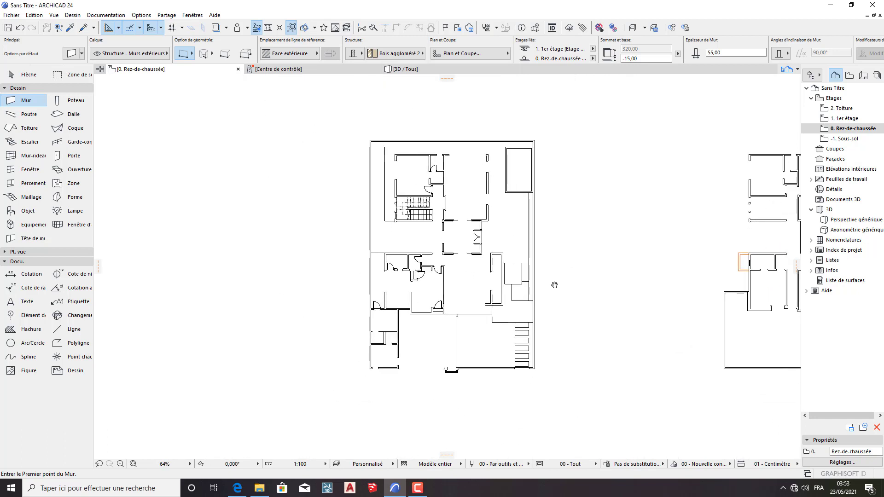
pyautogui.moveTo(554, 282); pyautogui.dragTo(444, 289, button='middle')
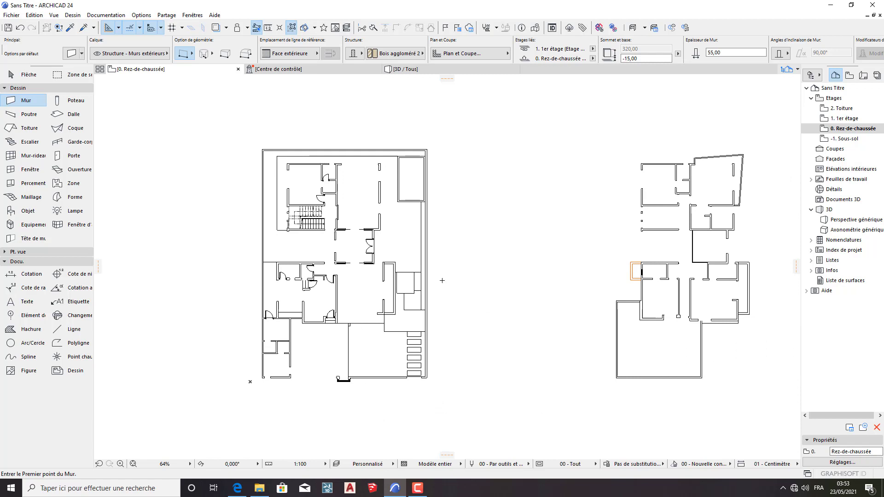